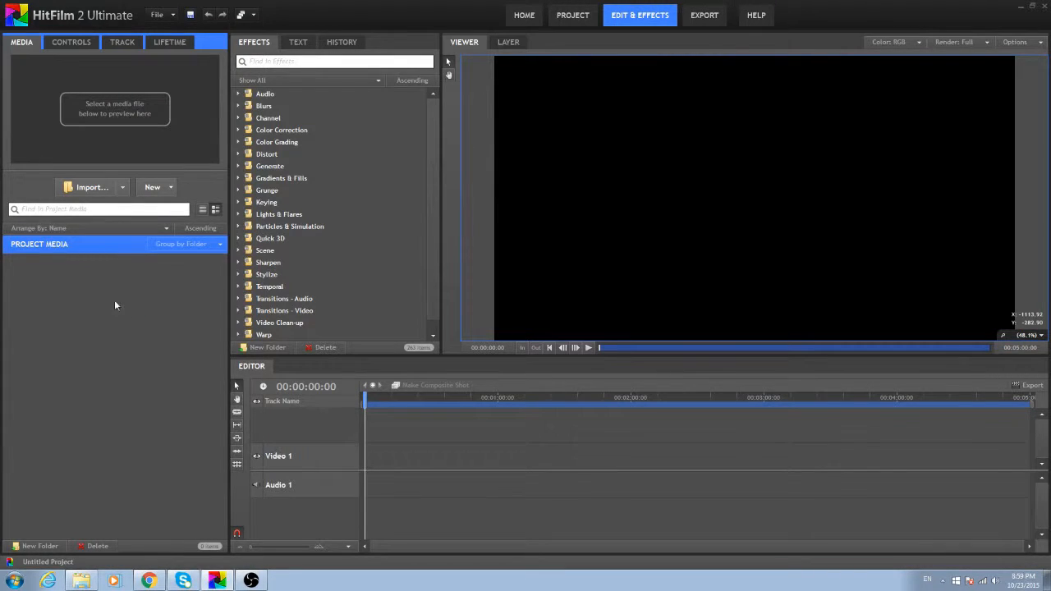
Import the video clip MVI_0052.MOV into the project and place it at the start of the Video 1 track.
click(88, 188)
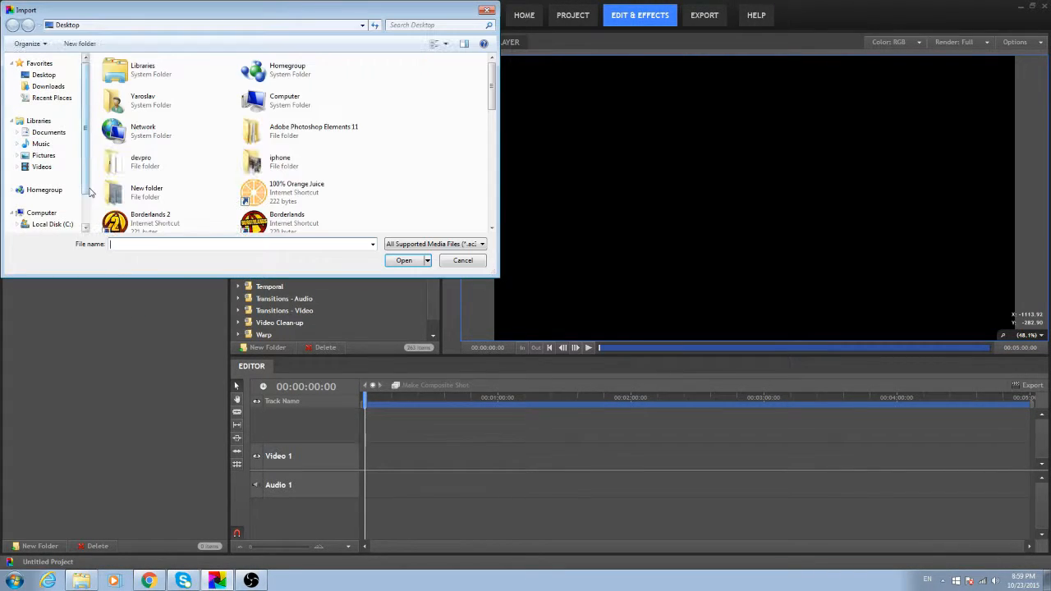
drag(489, 82, 489, 168)
double_click(166, 156)
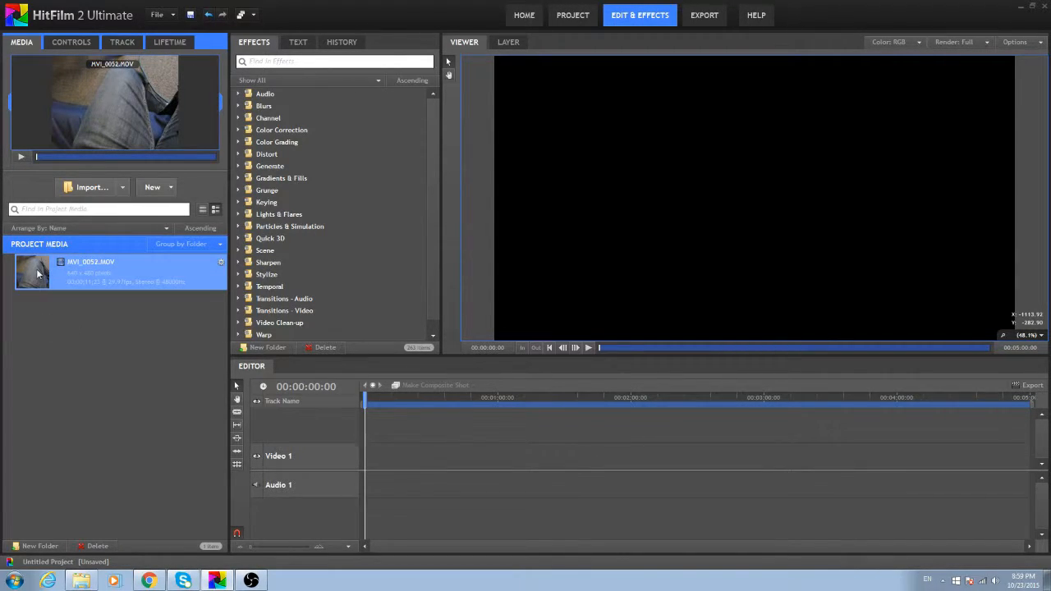
drag(39, 274, 371, 458)
click(576, 312)
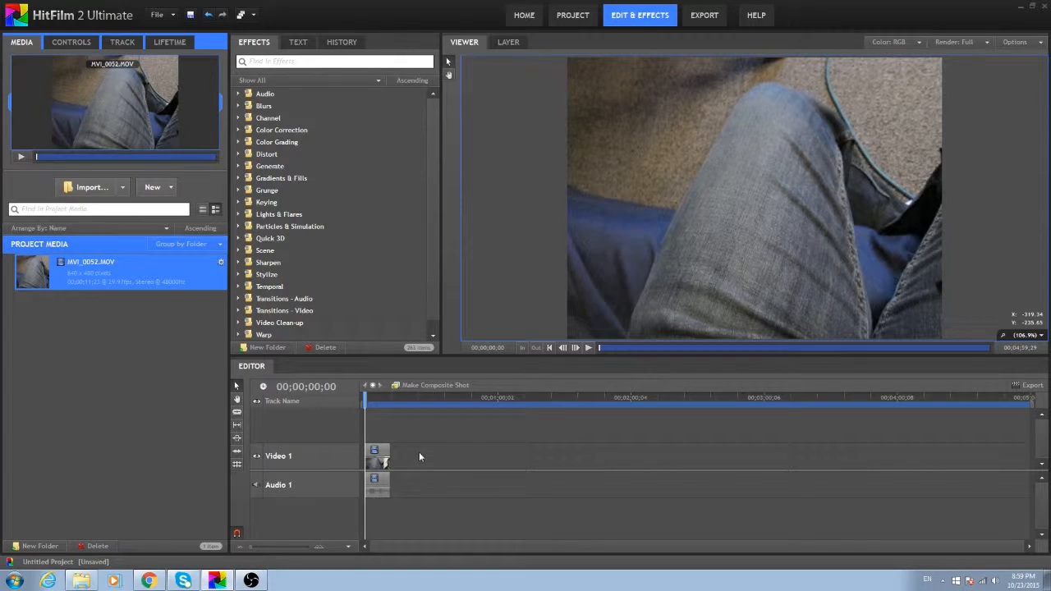
Play part of the clip, scrub through it on the timeline, and return the playhead to the start.
click(588, 347)
click(590, 347)
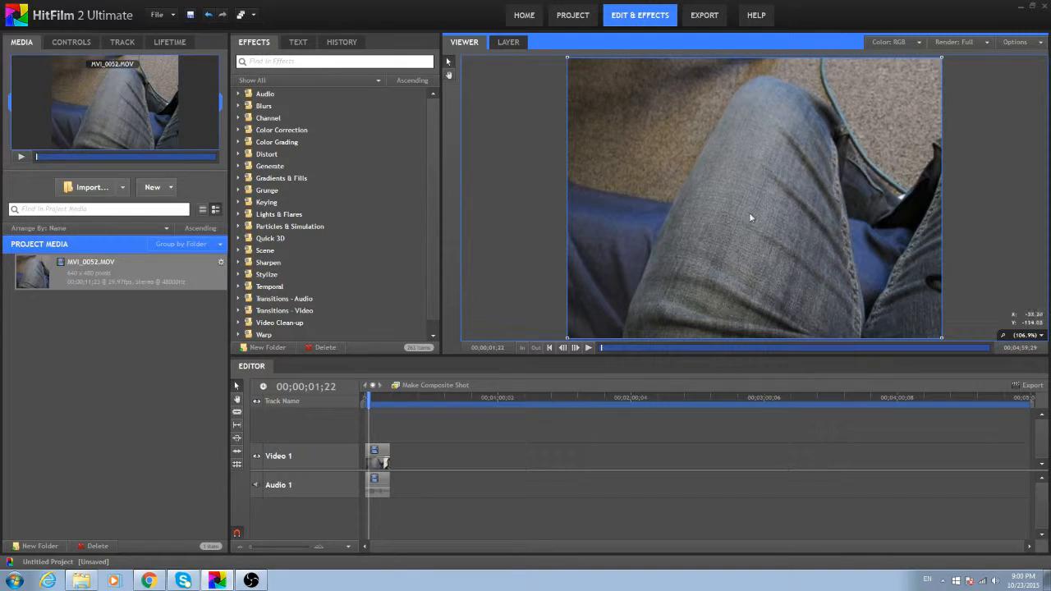
click(366, 400)
drag(366, 400, 379, 400)
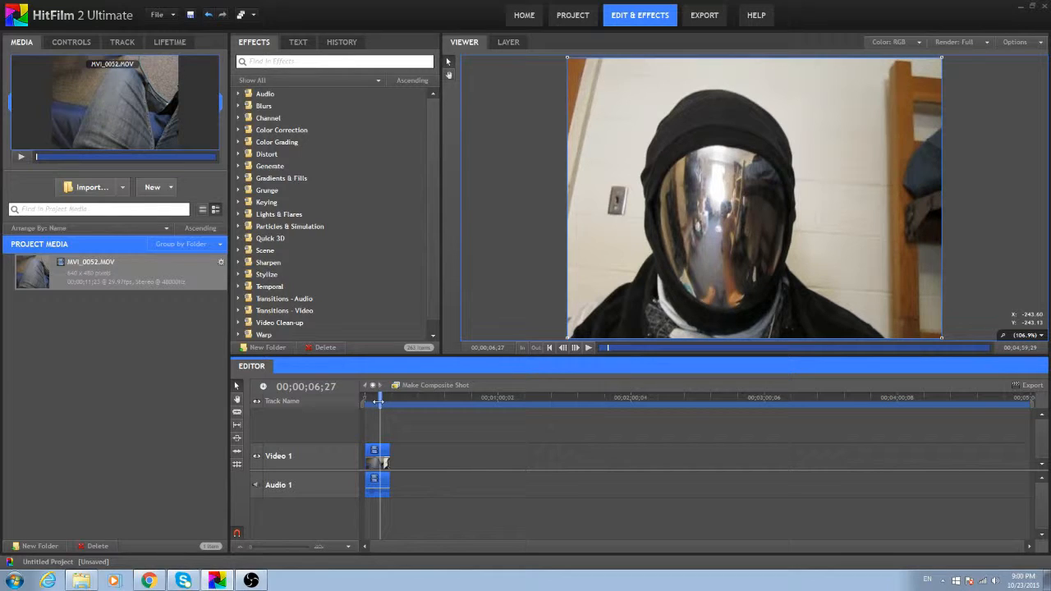
drag(378, 401, 361, 400)
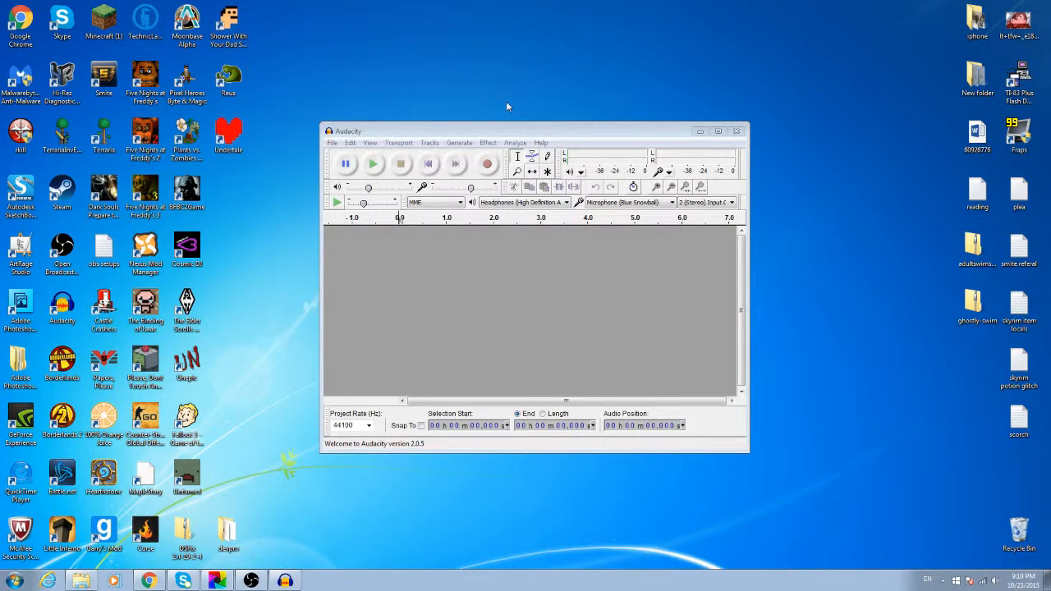
Switch to Audacity, record a stereo voice clip about 7 seconds long, and play it back.
click(515, 131)
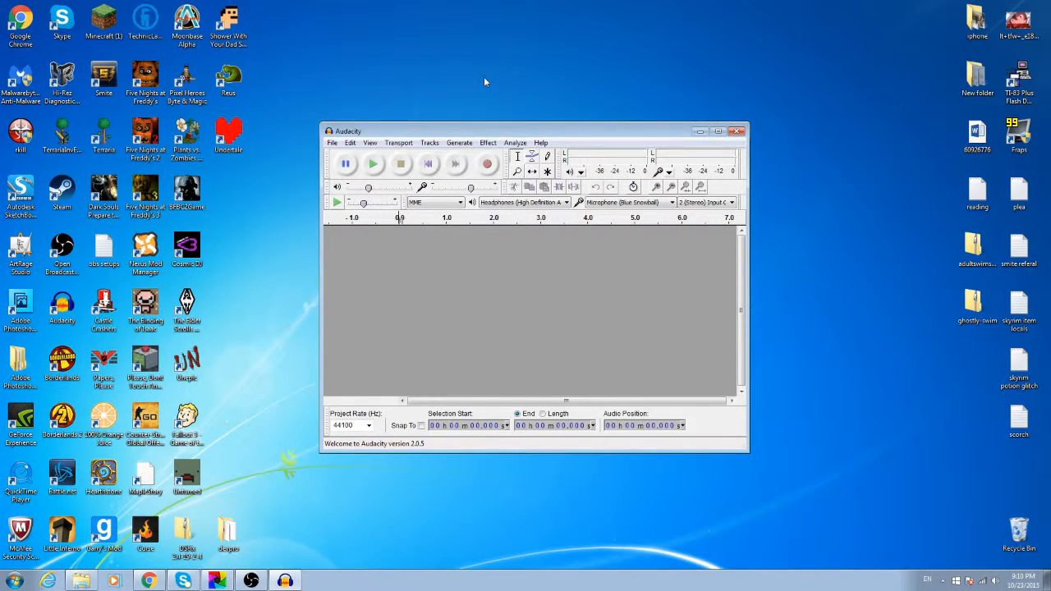
click(487, 164)
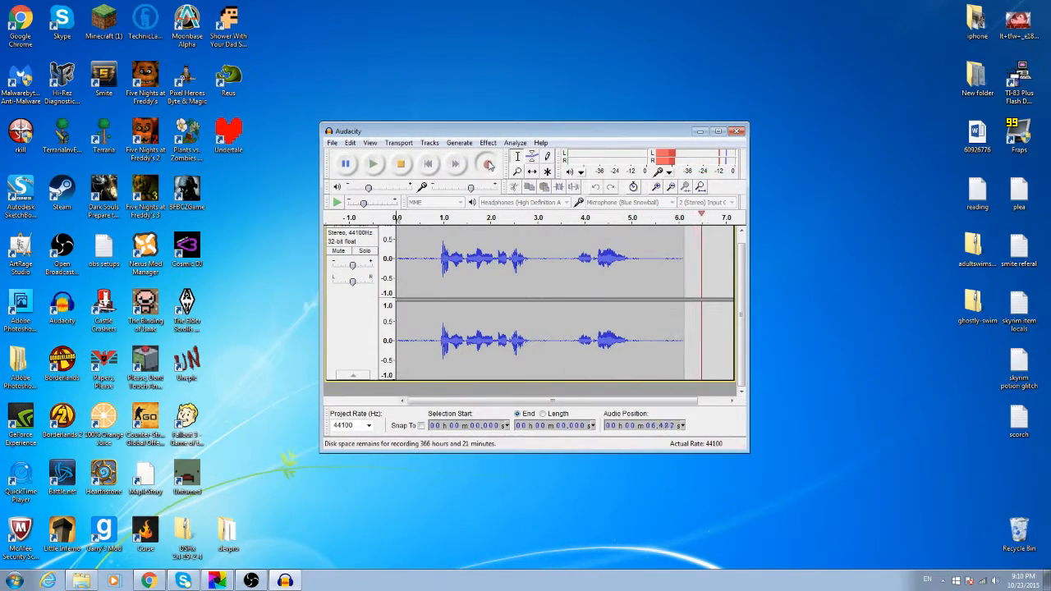
click(399, 164)
click(372, 165)
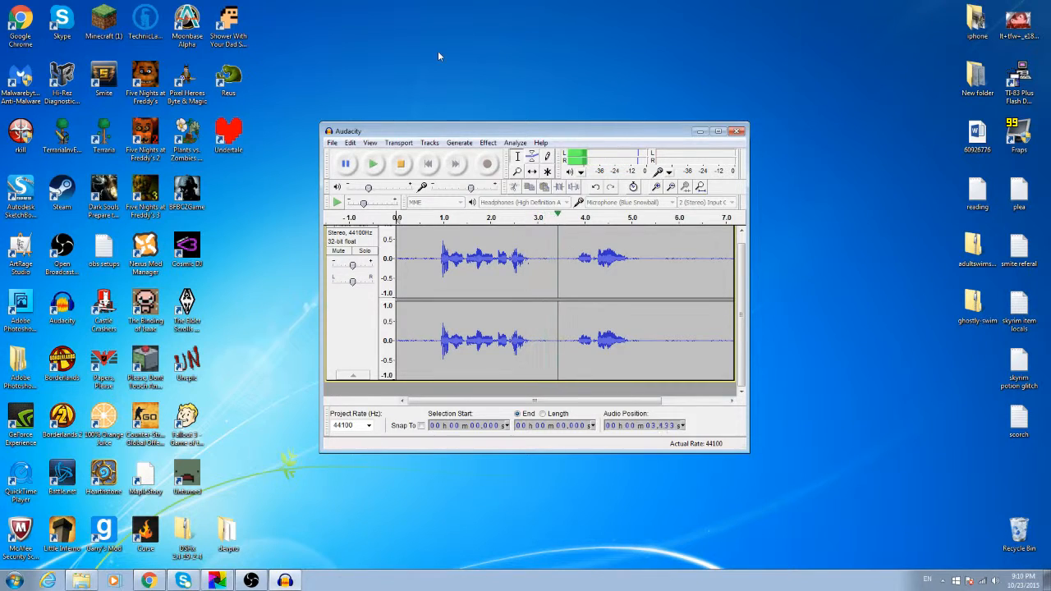
click(400, 164)
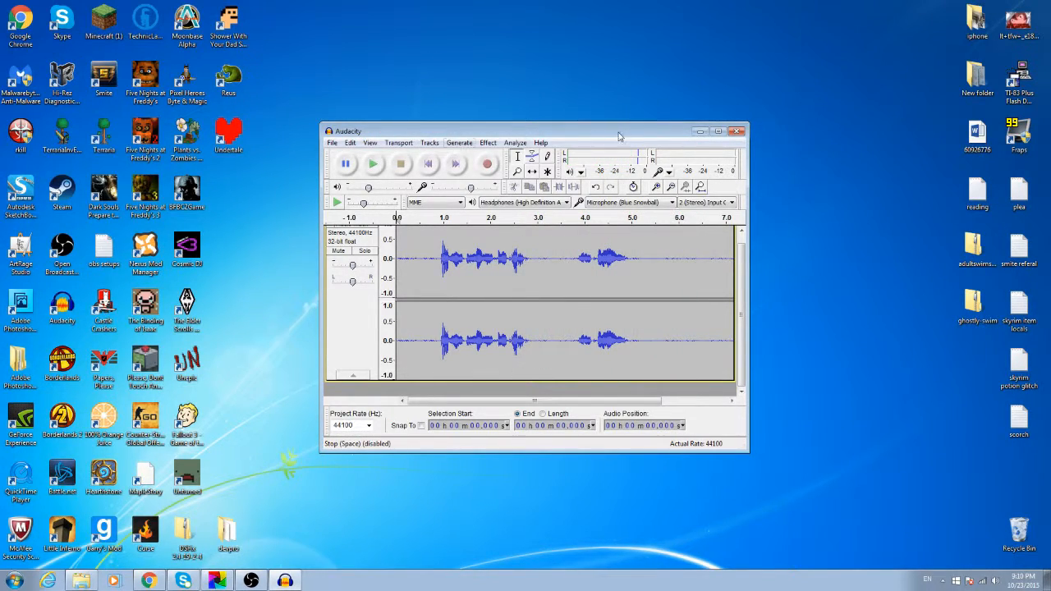
Maximize the window and duplicate the entire voice track twice to make three stacked copies.
click(718, 131)
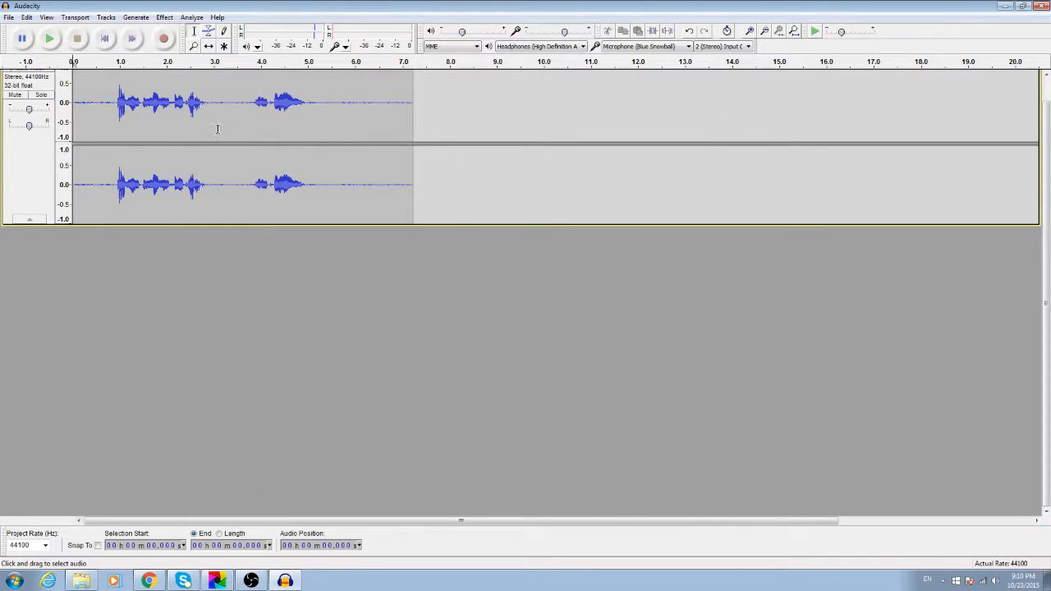
double_click(148, 122)
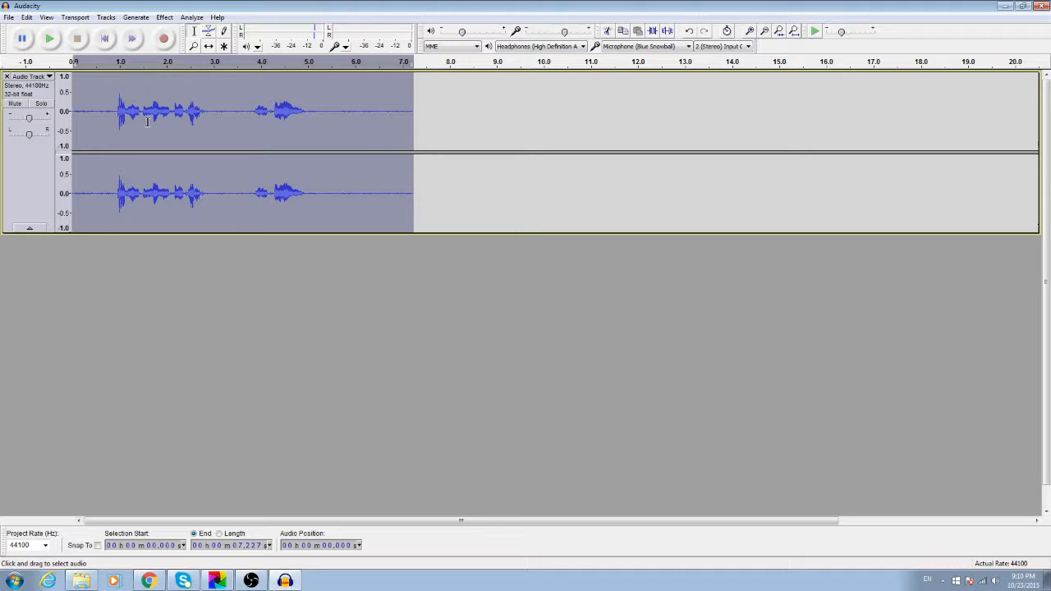
click(160, 284)
key(ctrl+d)
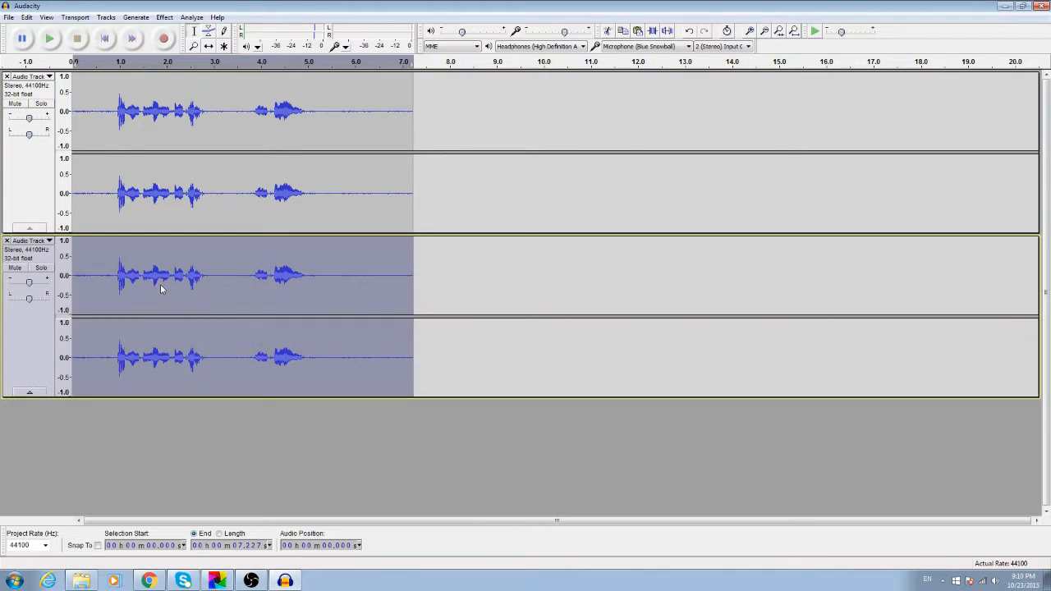
click(162, 427)
key(ctrl+v)
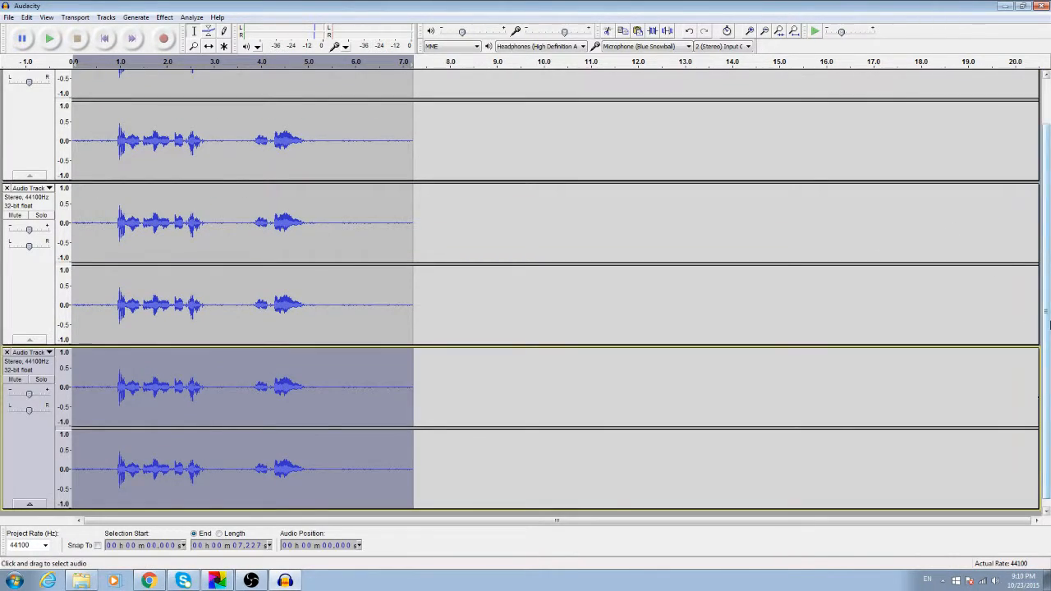
Mute the top track and open the Change Pitch effect for the whole middle track.
drag(1047, 330, 1048, 276)
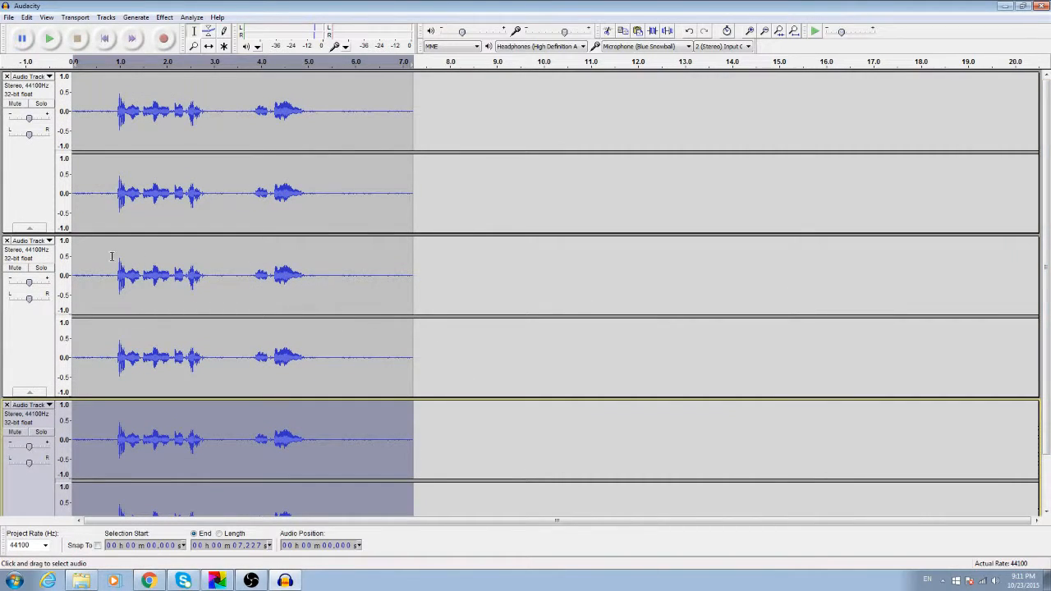
click(15, 103)
click(124, 269)
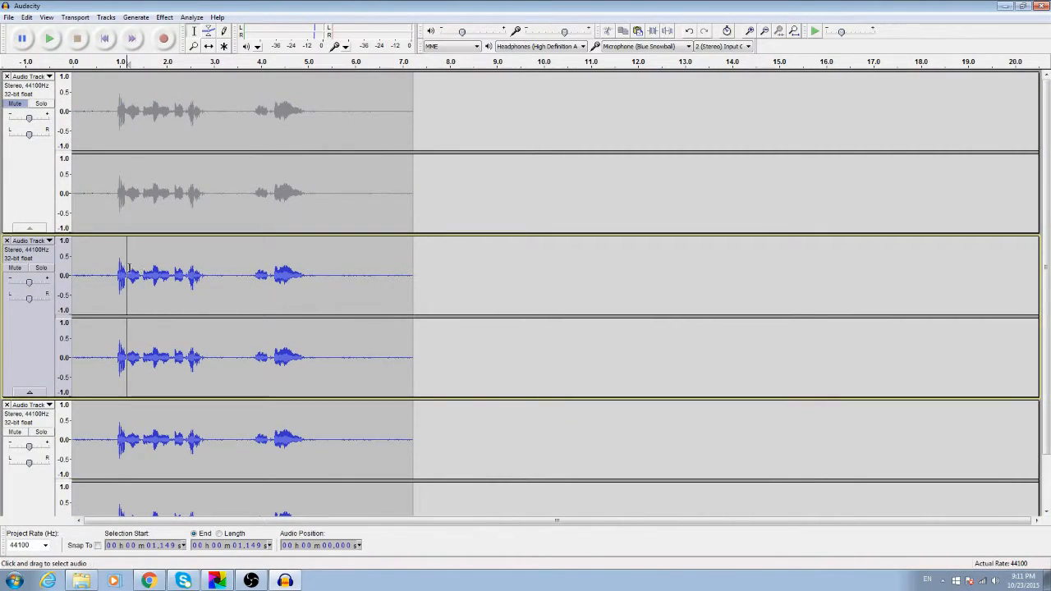
double_click(219, 255)
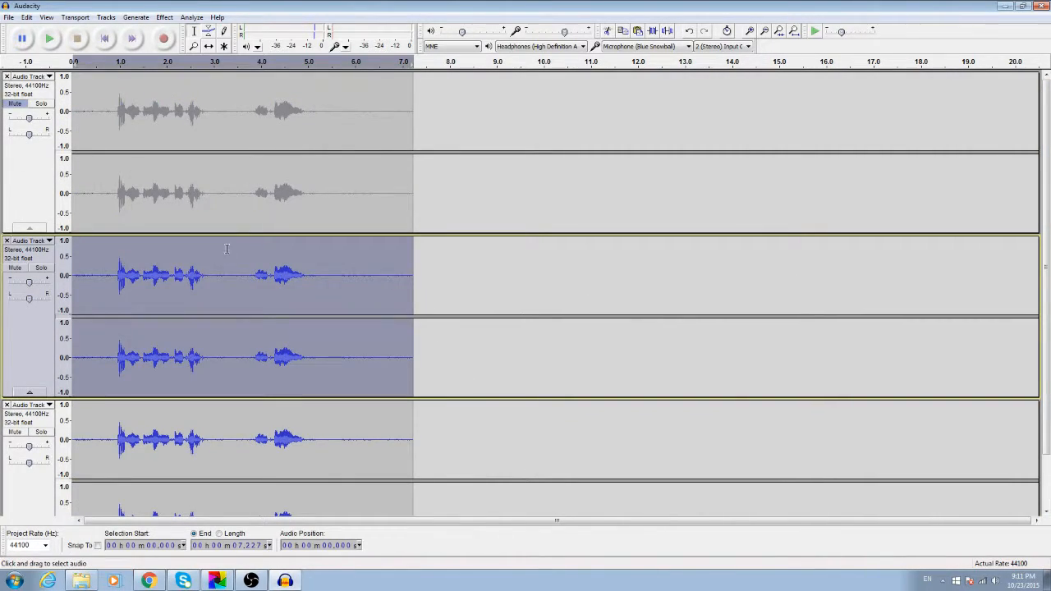
click(164, 18)
click(184, 84)
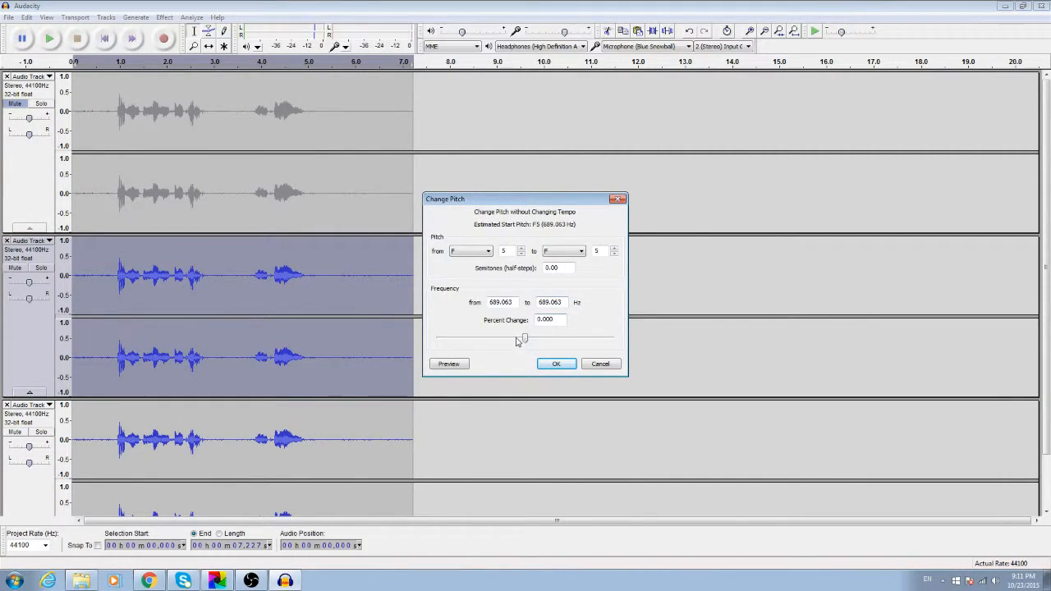
Preview gradually higher pitches for the middle track and apply a pitch increase of about 20 percent.
drag(528, 342, 531, 341)
click(446, 364)
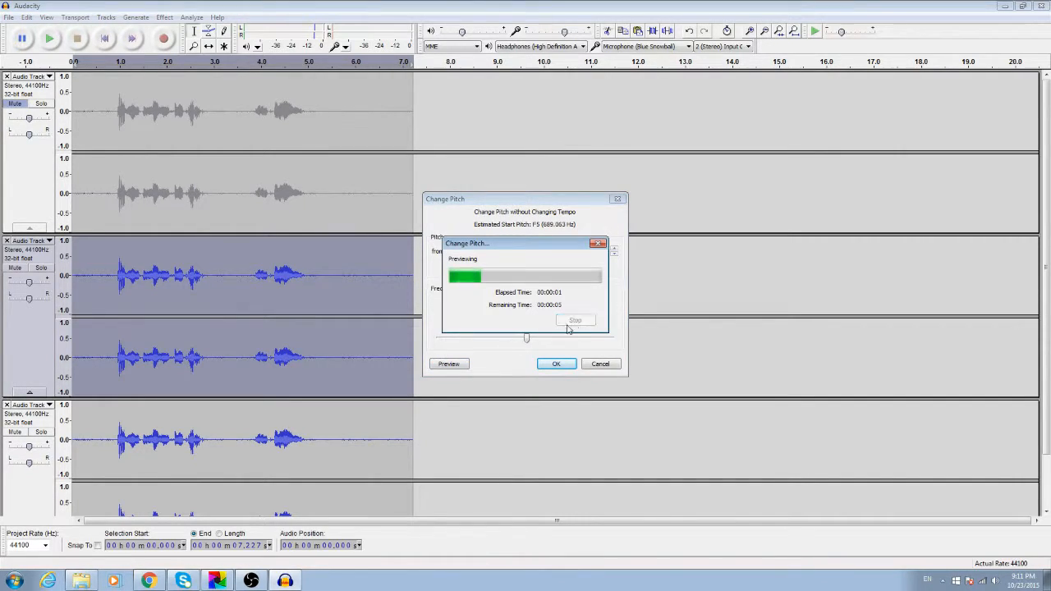
drag(530, 341, 531, 340)
click(442, 365)
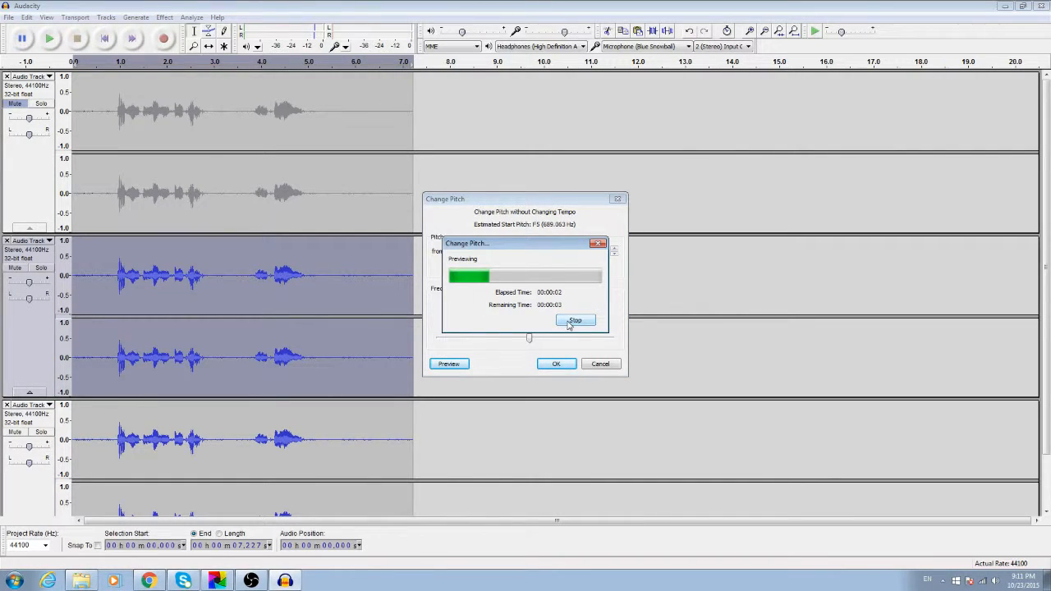
click(573, 321)
drag(530, 337, 533, 337)
click(440, 364)
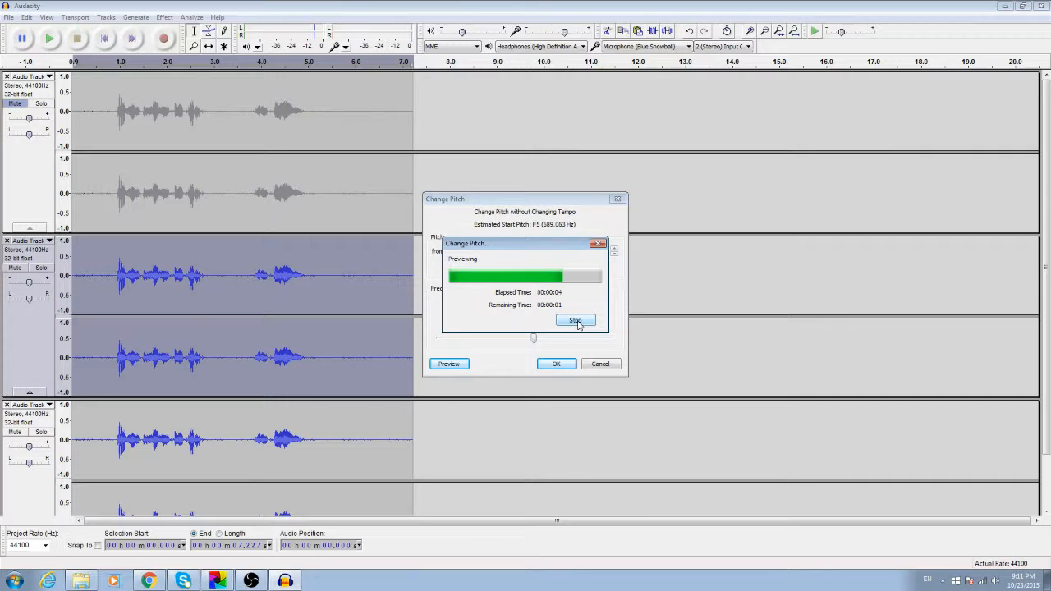
click(567, 365)
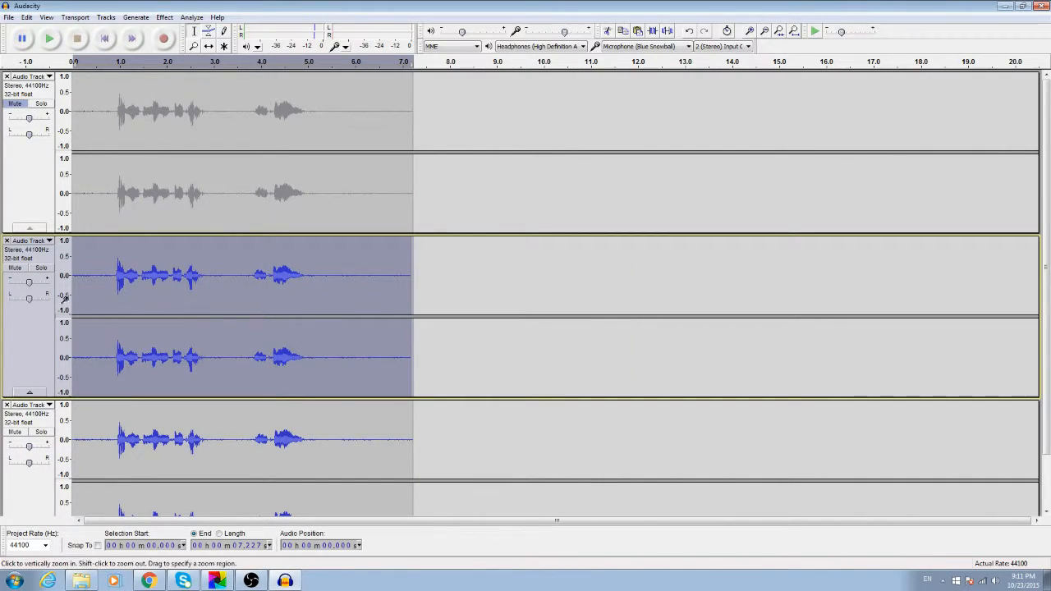
Mute the middle track and open the Change Pitch effect for the whole bottom track.
click(14, 269)
click(155, 452)
scroll(160, 410, down, 2)
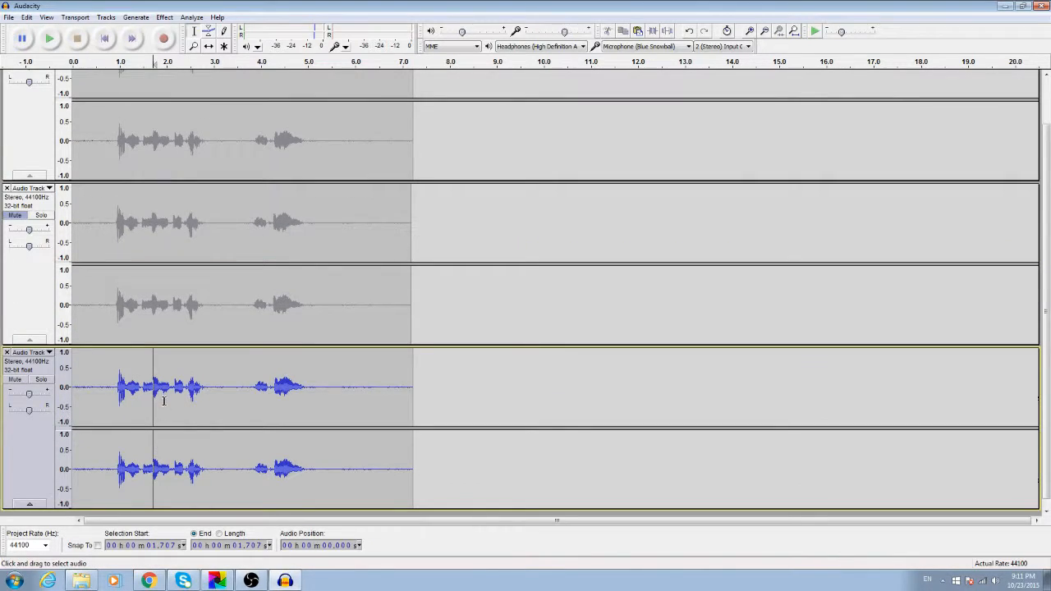
double_click(164, 389)
click(164, 18)
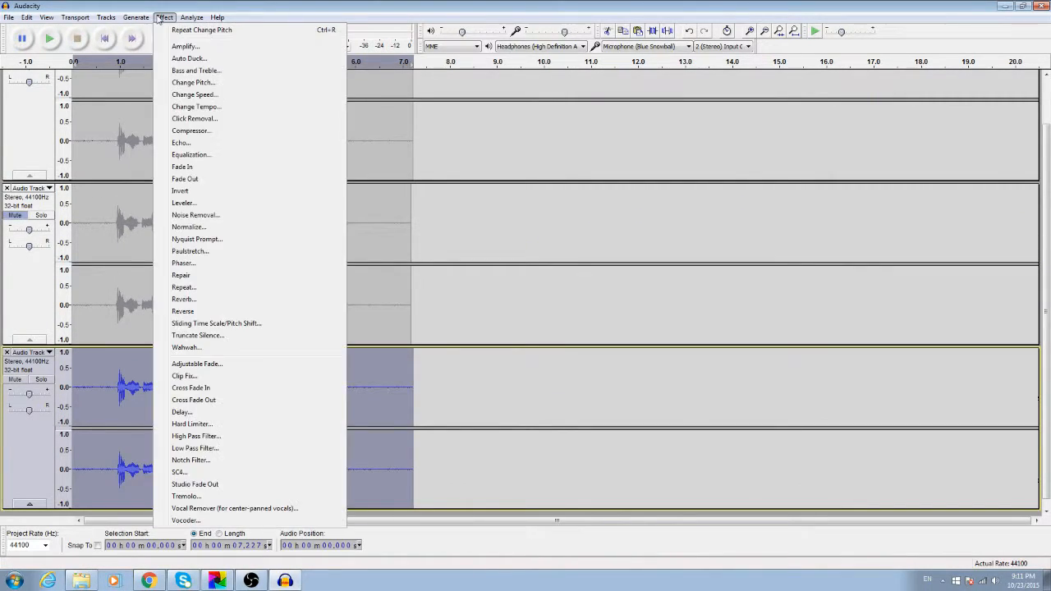
click(195, 86)
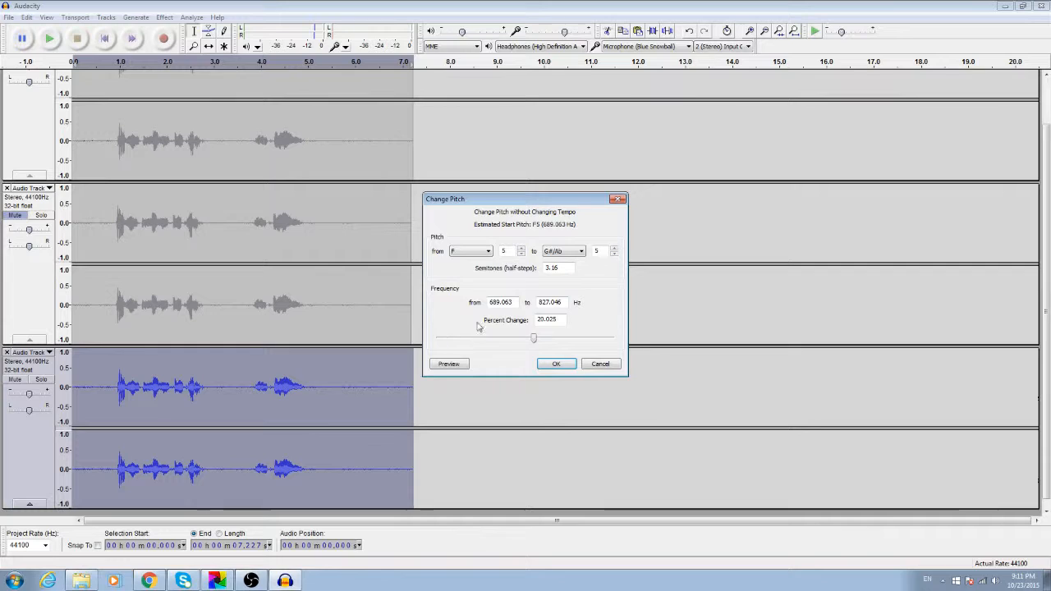
Preview two progressively lower pitches for the bottom track and apply the lower one.
drag(532, 340, 518, 340)
click(459, 365)
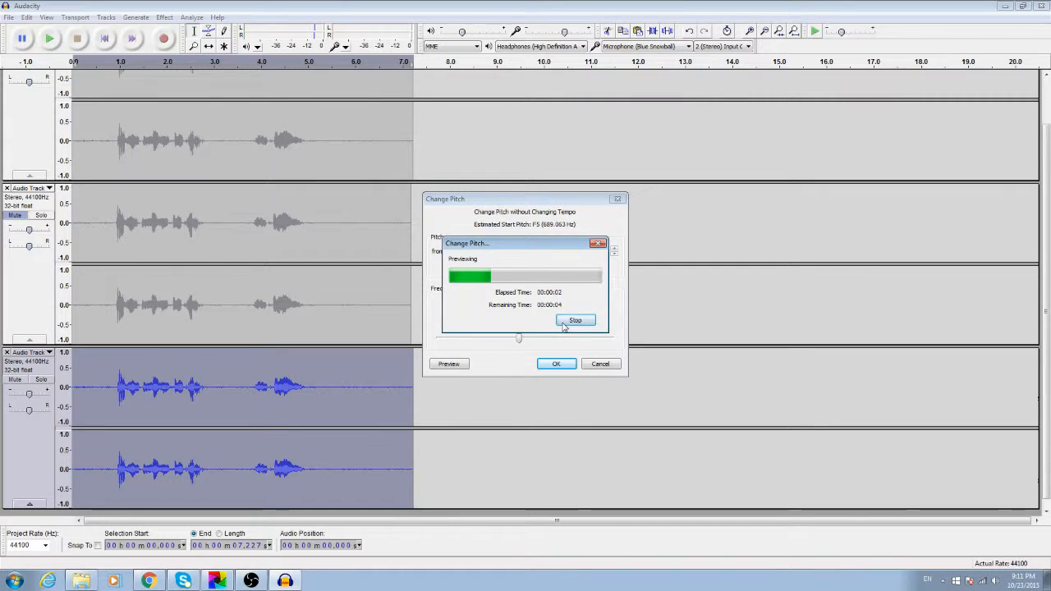
click(566, 320)
click(515, 340)
click(508, 340)
click(446, 365)
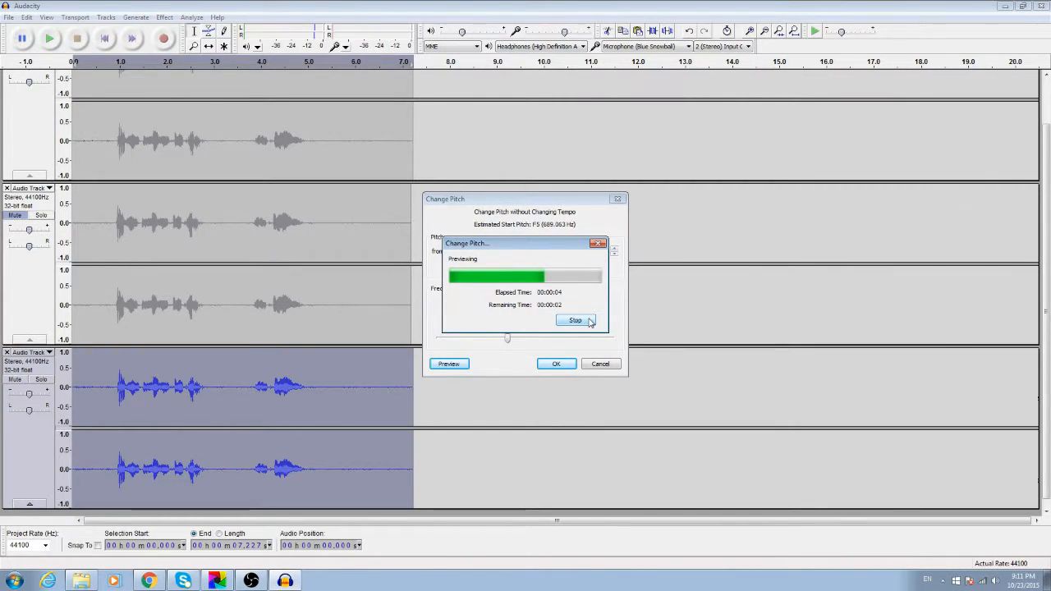
click(556, 363)
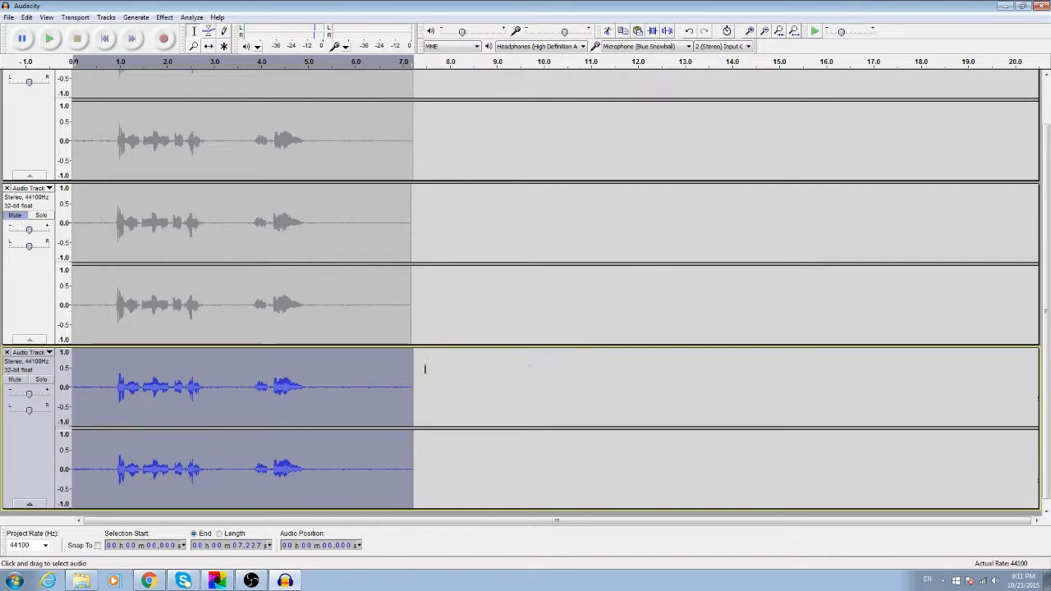
Unmute the middle and top tracks and play all three voice tracks together.
click(14, 215)
scroll(15, 164, up, 2)
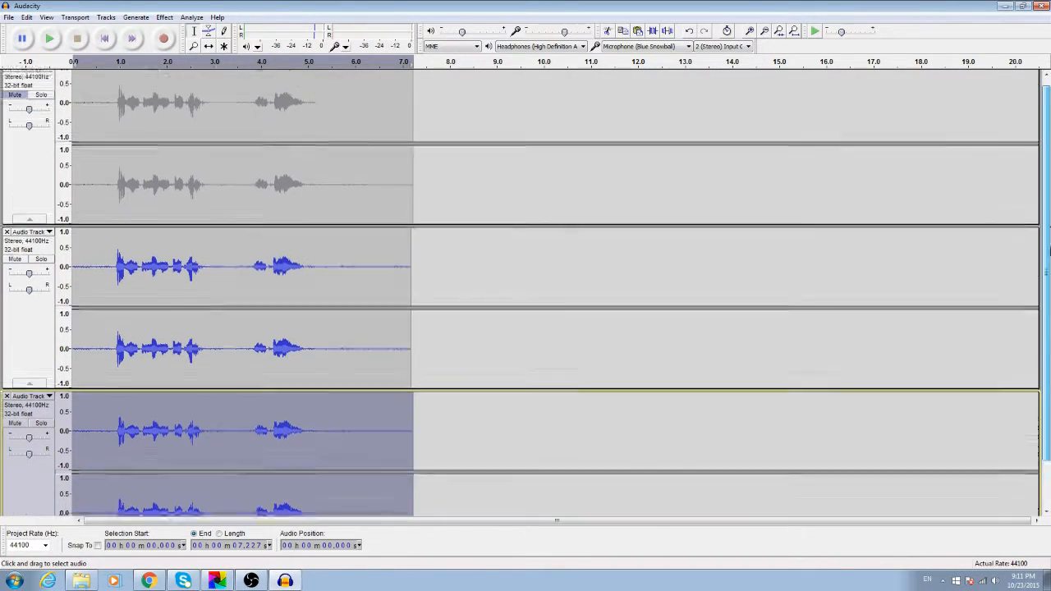
click(15, 105)
click(50, 39)
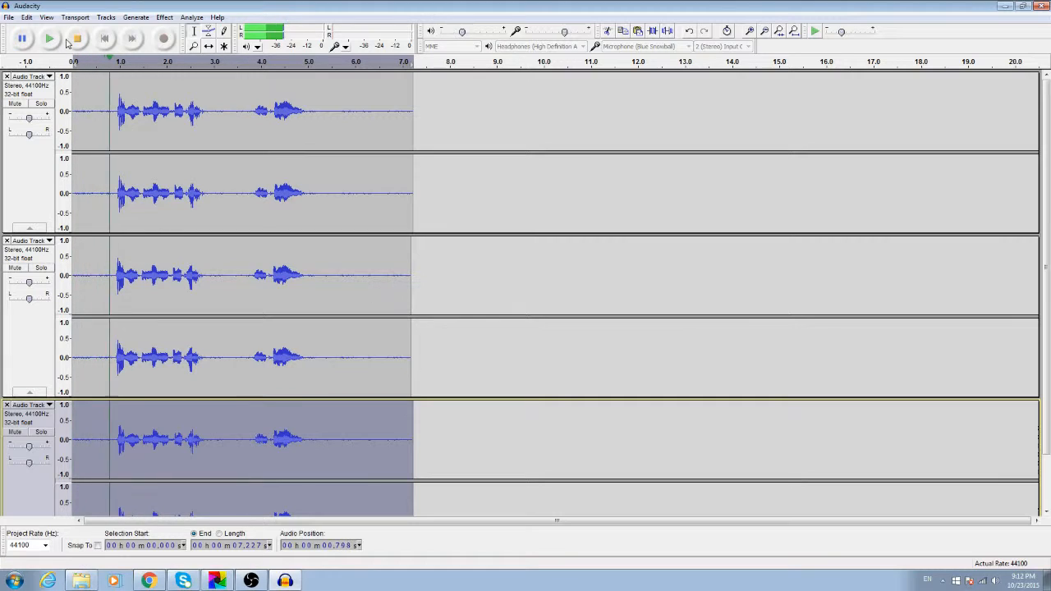
Preview the Reverb effect with its existing settings on the whole top track and apply it.
double_click(171, 107)
click(163, 18)
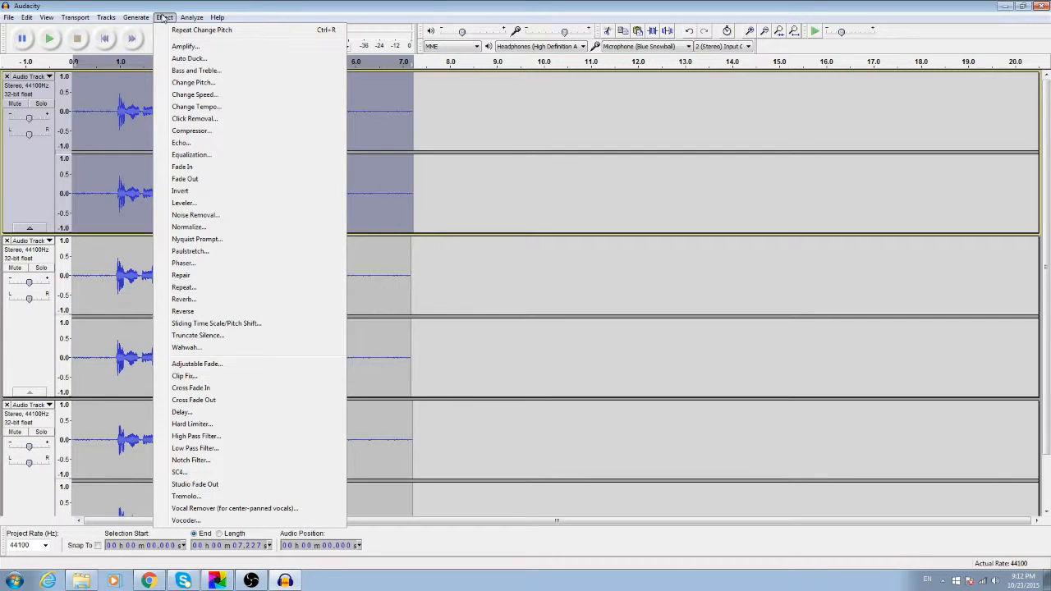
click(251, 299)
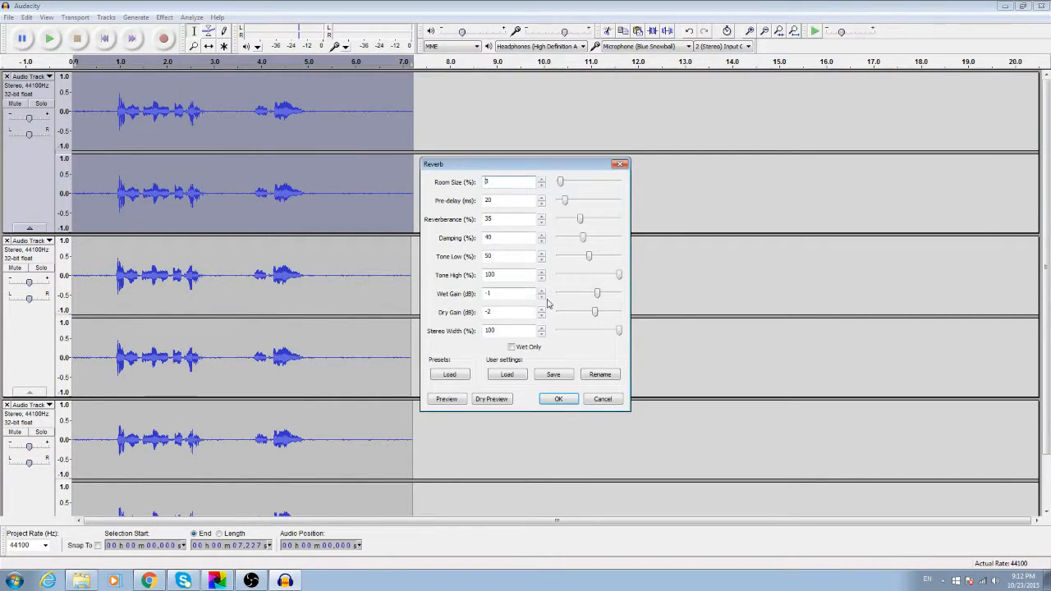
click(454, 400)
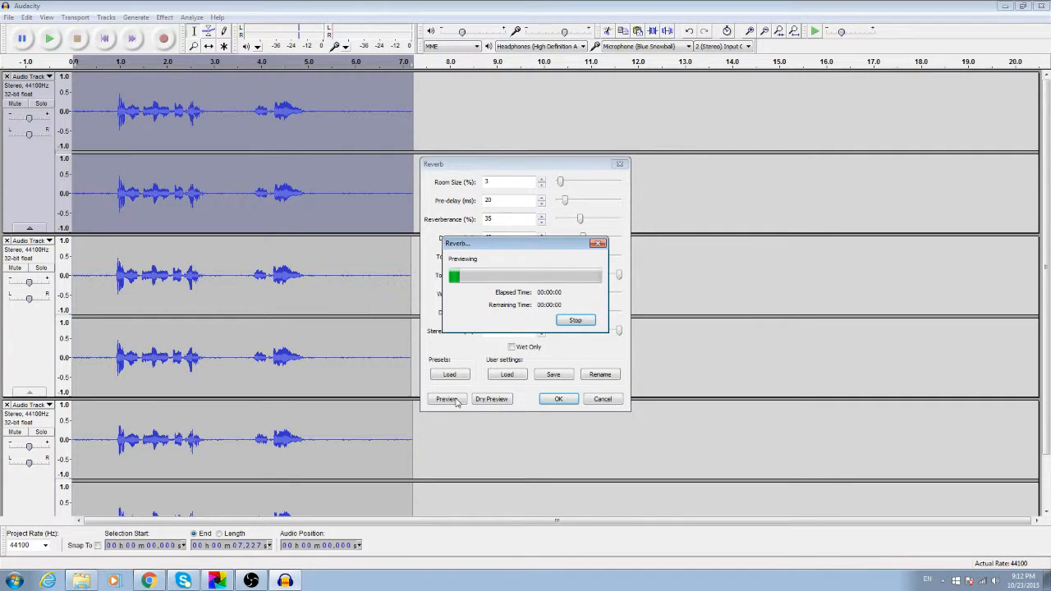
click(573, 321)
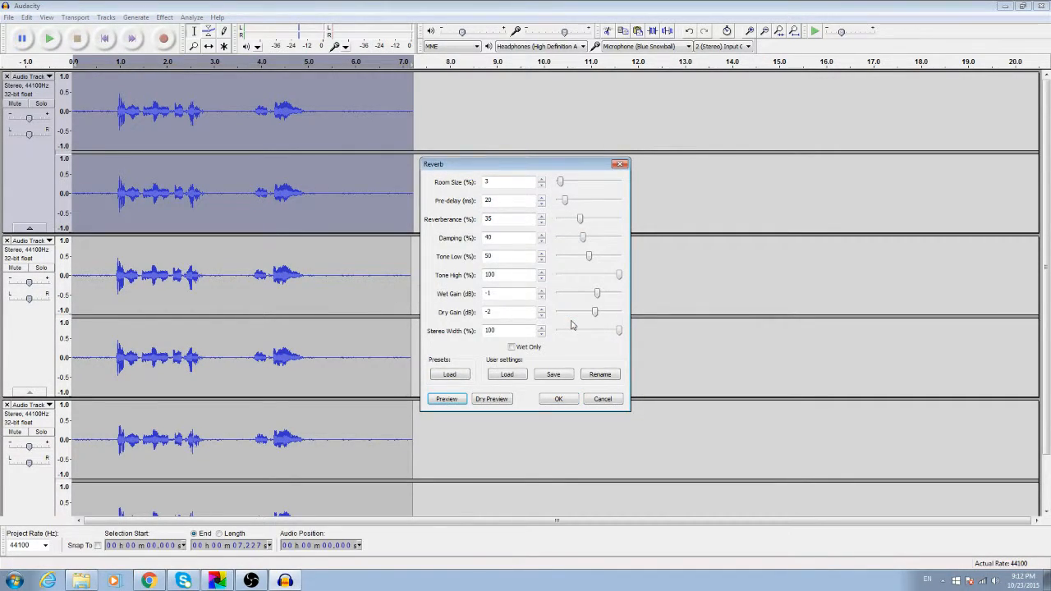
click(555, 400)
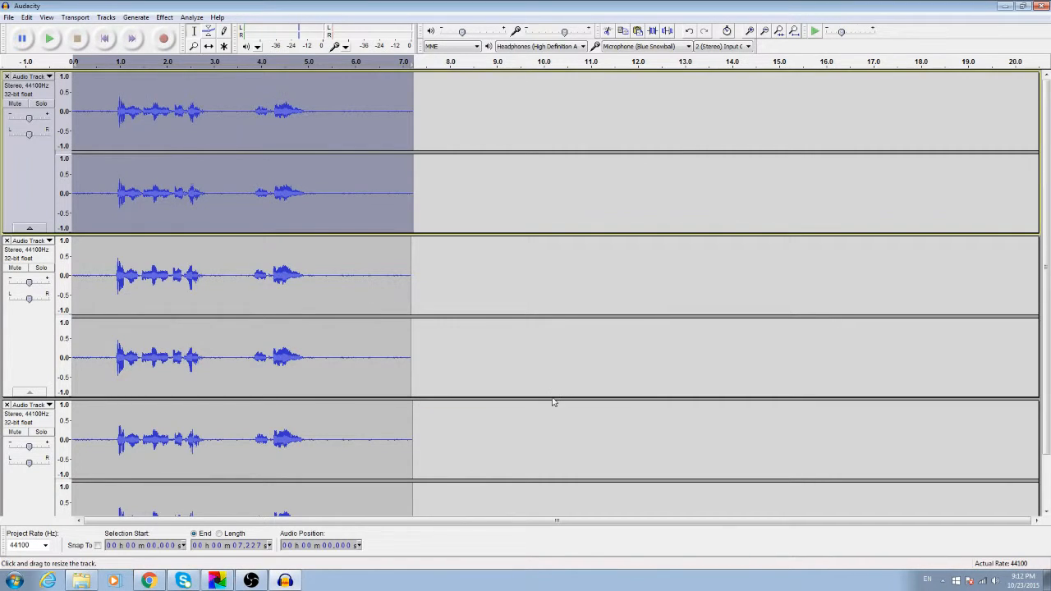
Play the layered voice tracks and export the mix to My Music as a WAV file named chrome, replacing the existing file.
click(51, 38)
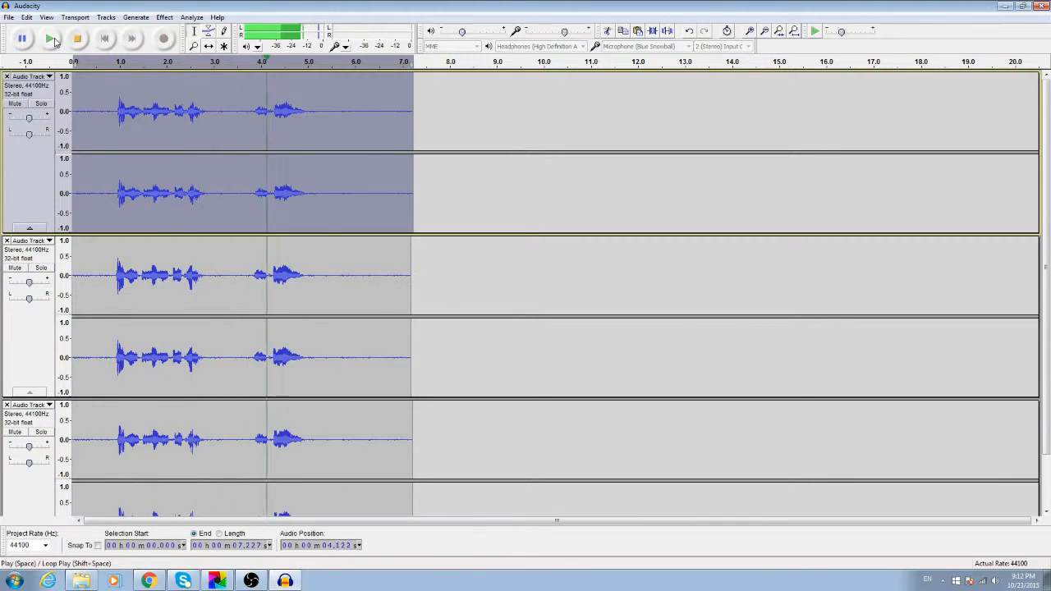
click(76, 41)
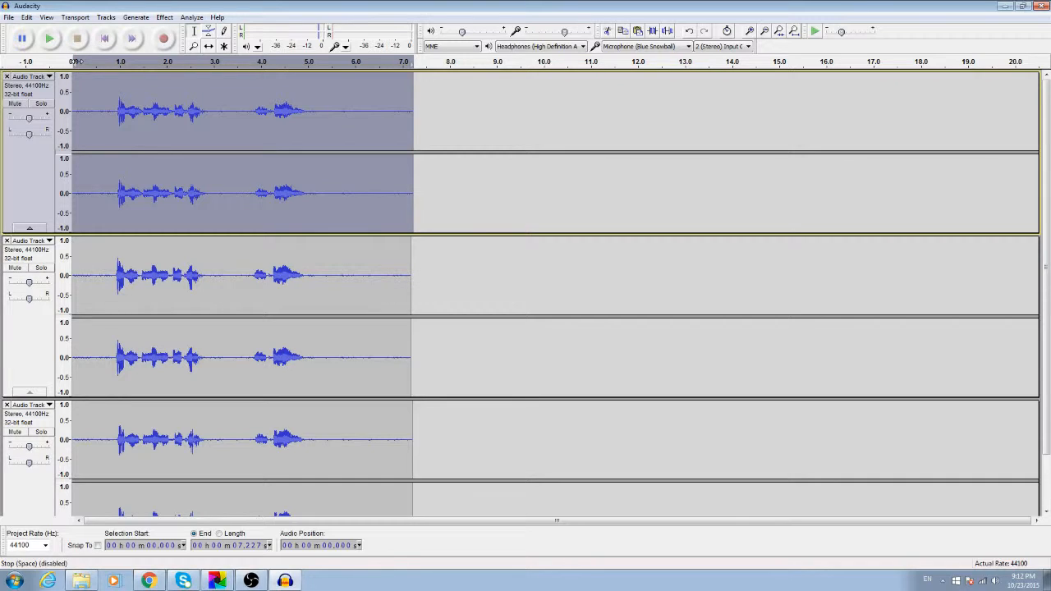
click(10, 18)
click(49, 168)
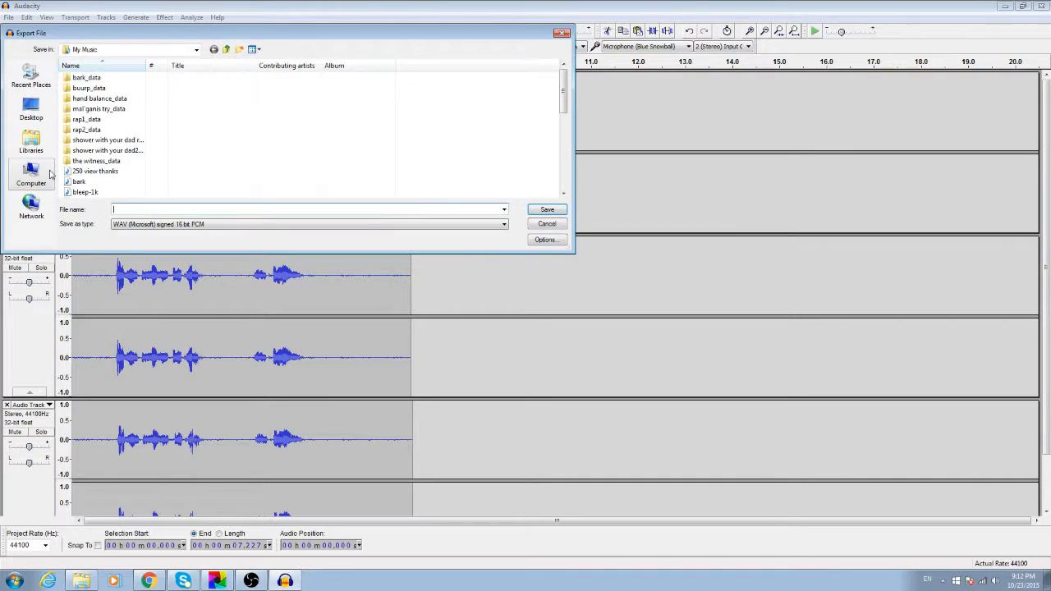
text(chrome)
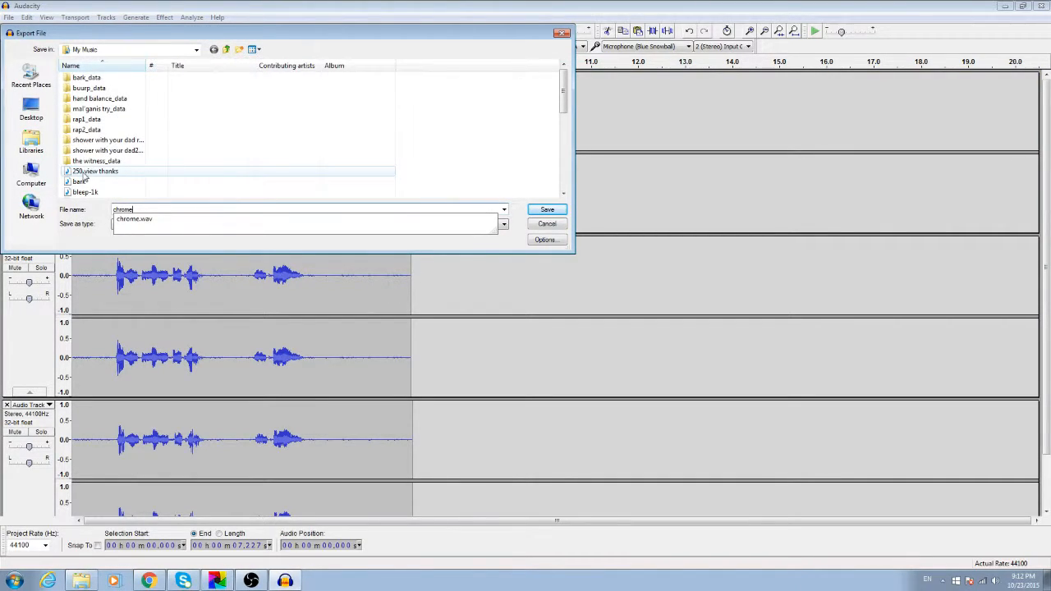
key(Return)
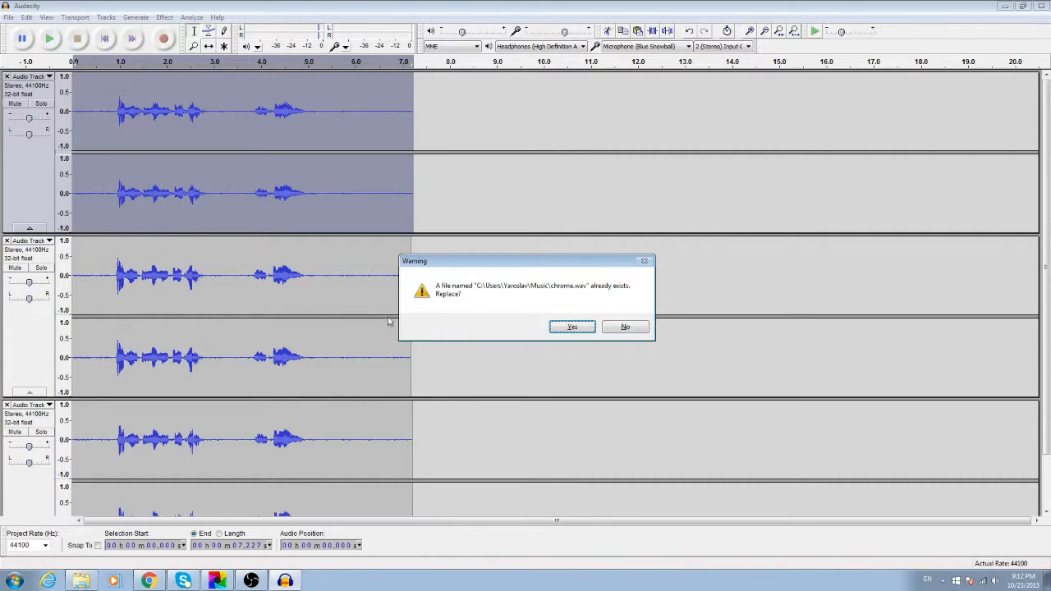
click(579, 328)
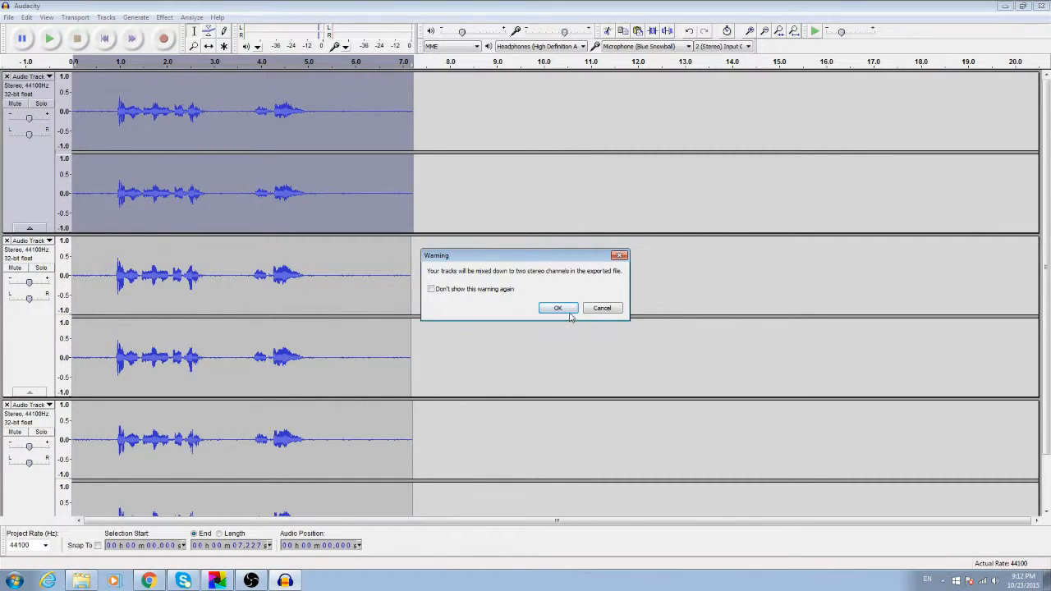
click(558, 309)
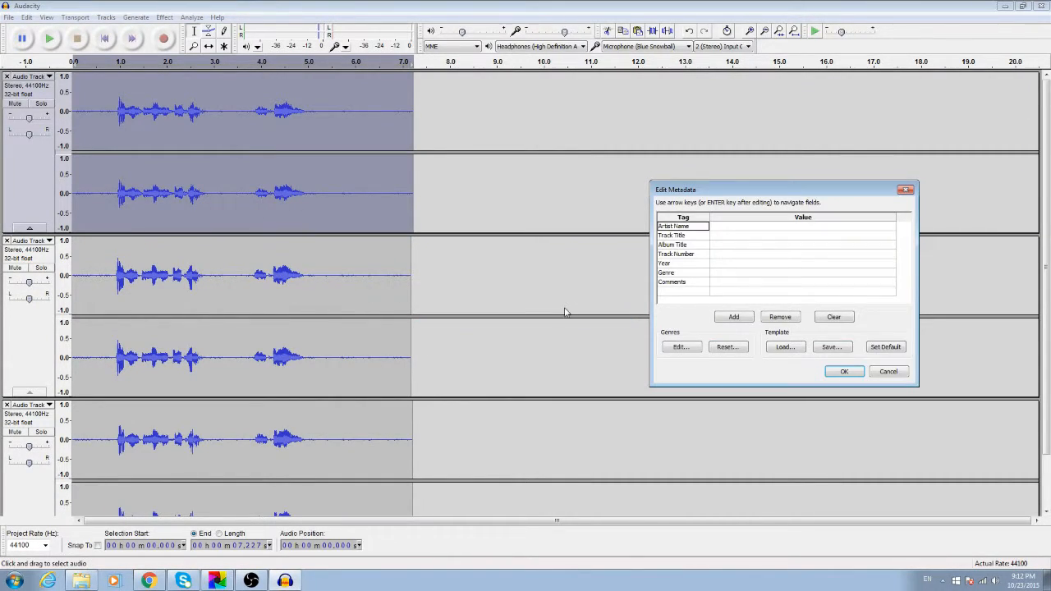
click(849, 374)
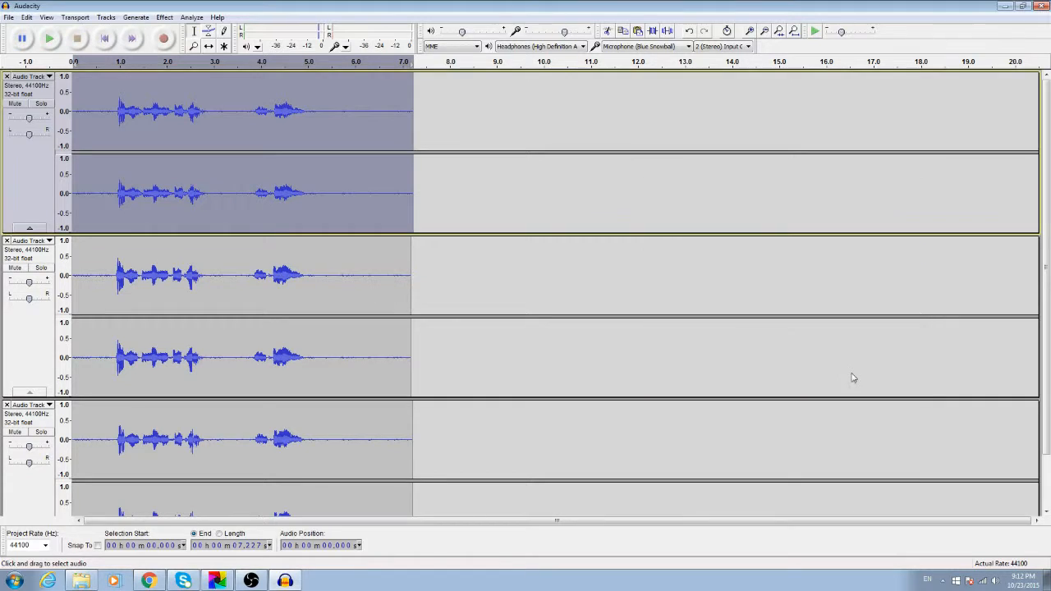
Save the Audacity project in My Music under the name chrome.
click(8, 17)
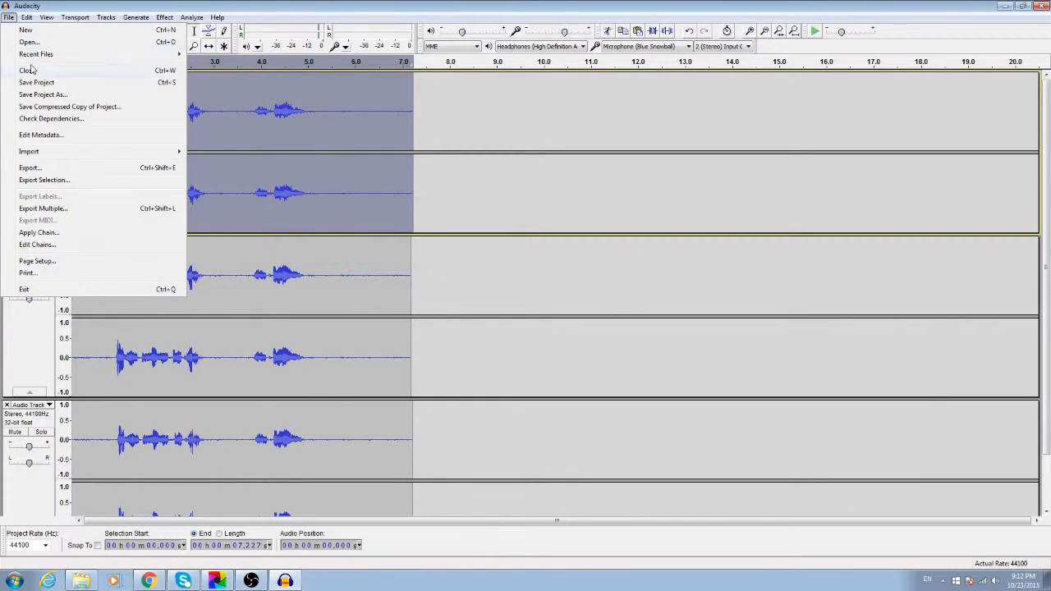
click(47, 95)
click(606, 326)
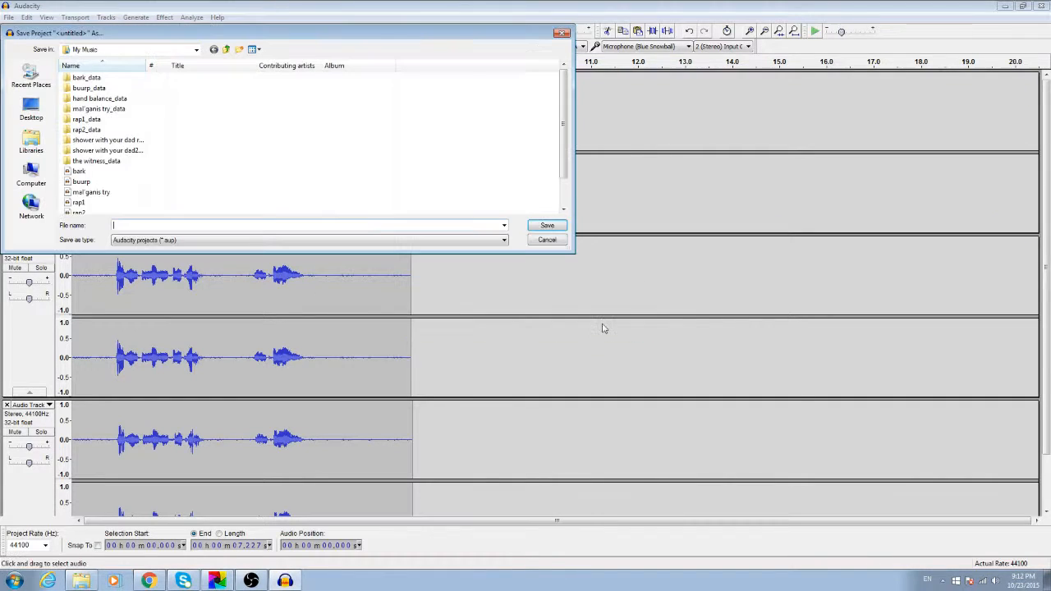
text(chrome)
key(Return)
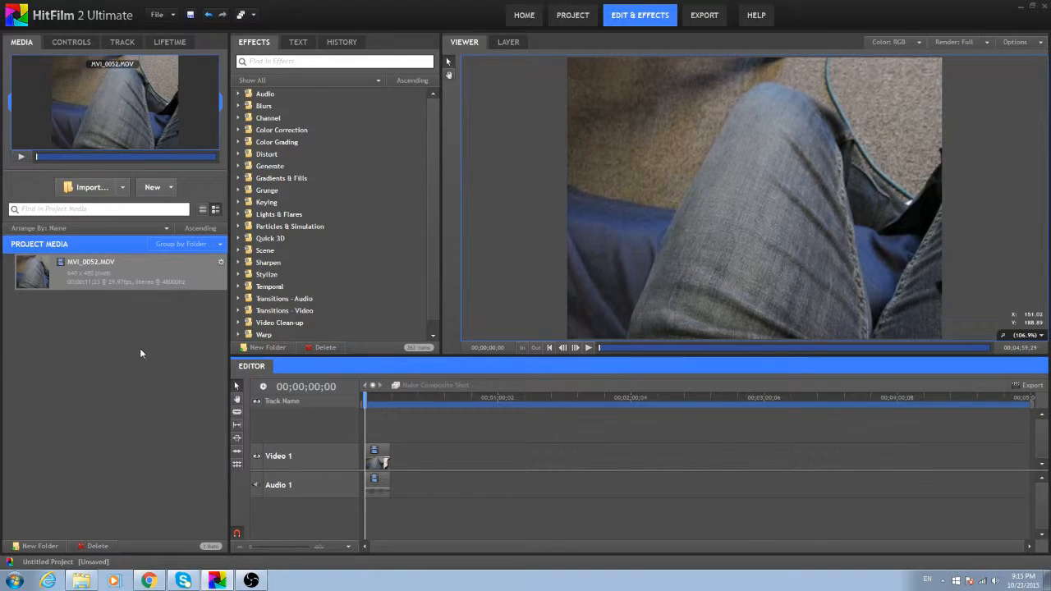
In HitFilm, import the chrome audio file from the Music library into the project media.
click(92, 187)
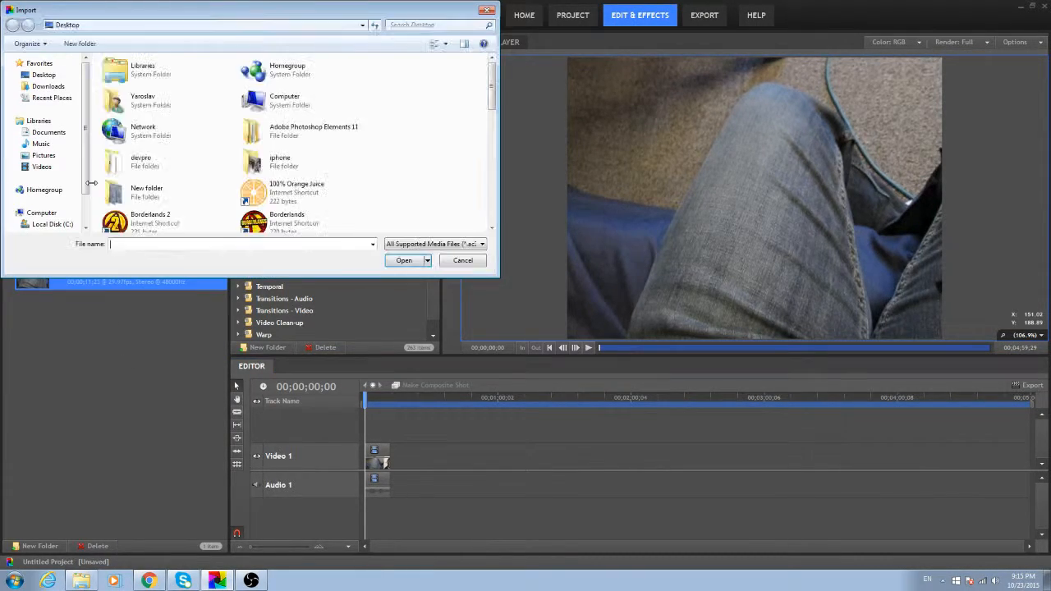
click(41, 143)
drag(491, 96, 490, 122)
double_click(183, 192)
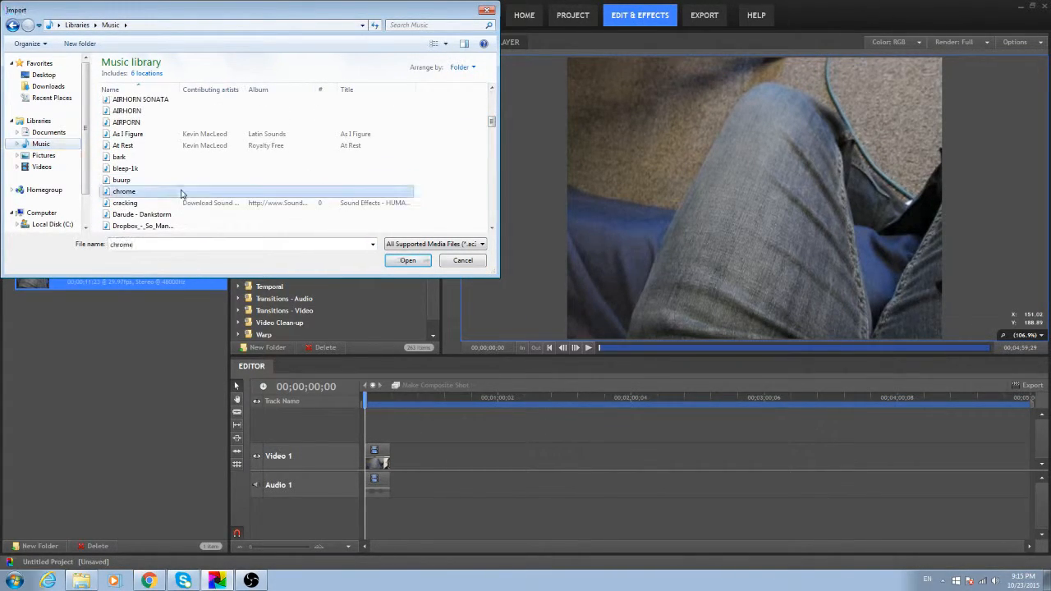
Place chrome.wav on a new audio track below Audio 1 at the timeline's start and play the beginning.
drag(26, 275, 36, 284)
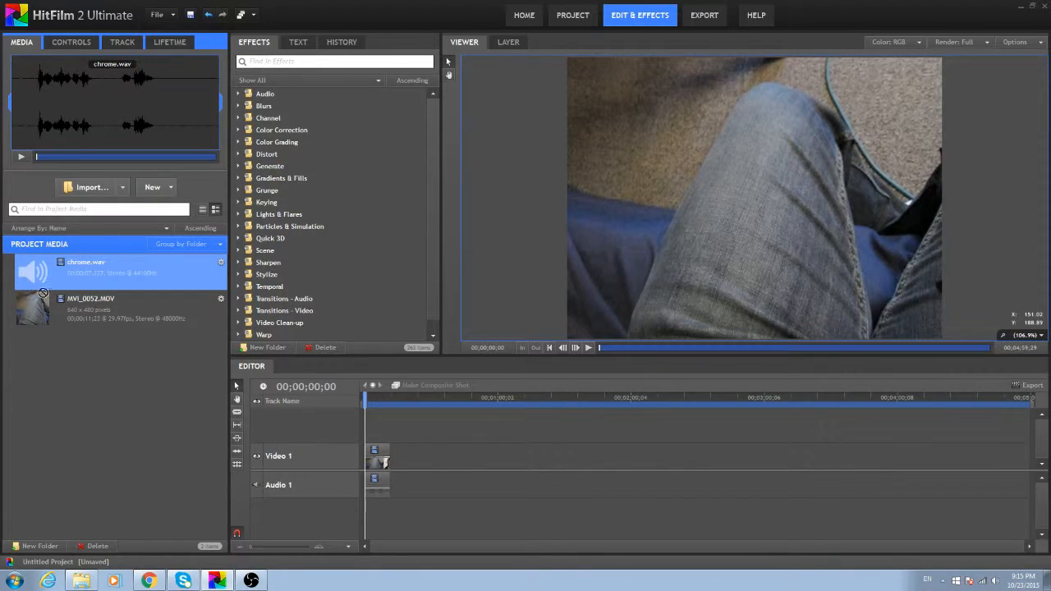
mouse_move(346, 517)
mouse_down()
mouse_move(385, 509)
mouse_move(361, 530)
mouse_up()
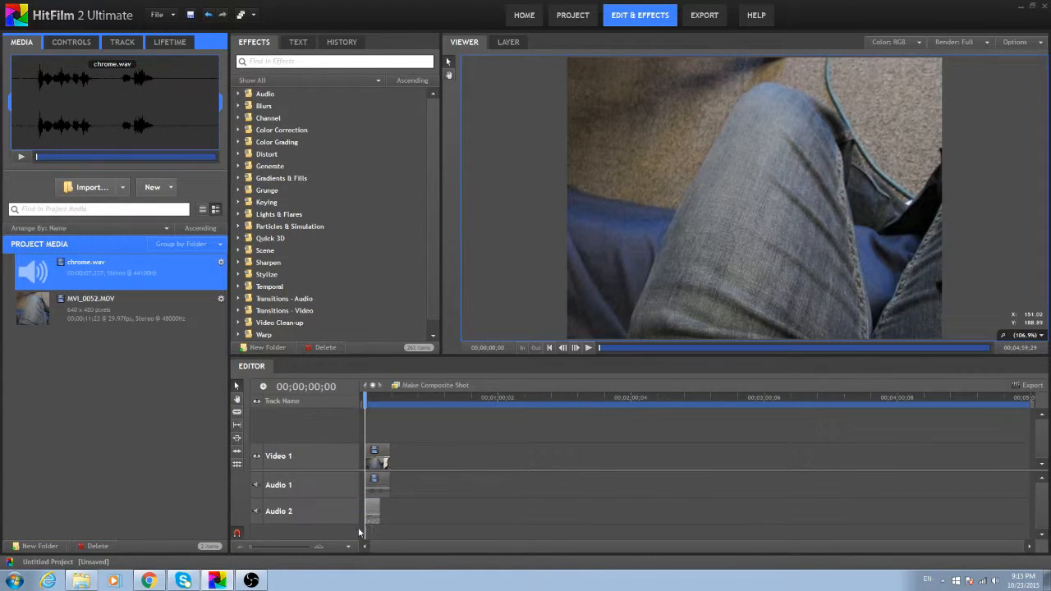
click(589, 348)
click(589, 348)
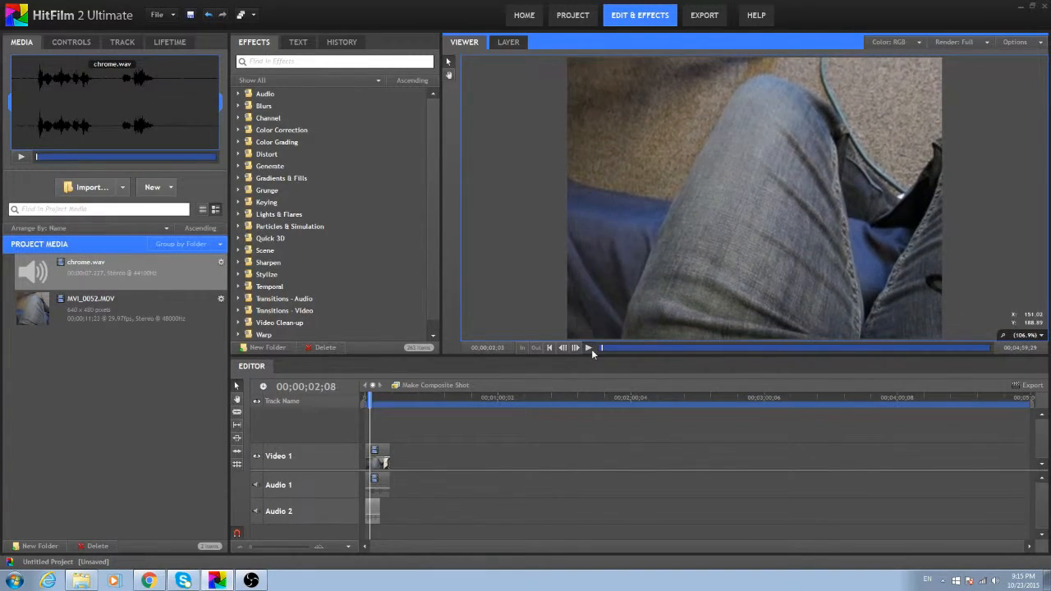
Shift the chrome.wav clip to start at about 0.8 seconds and play it against the original audio.
click(251, 550)
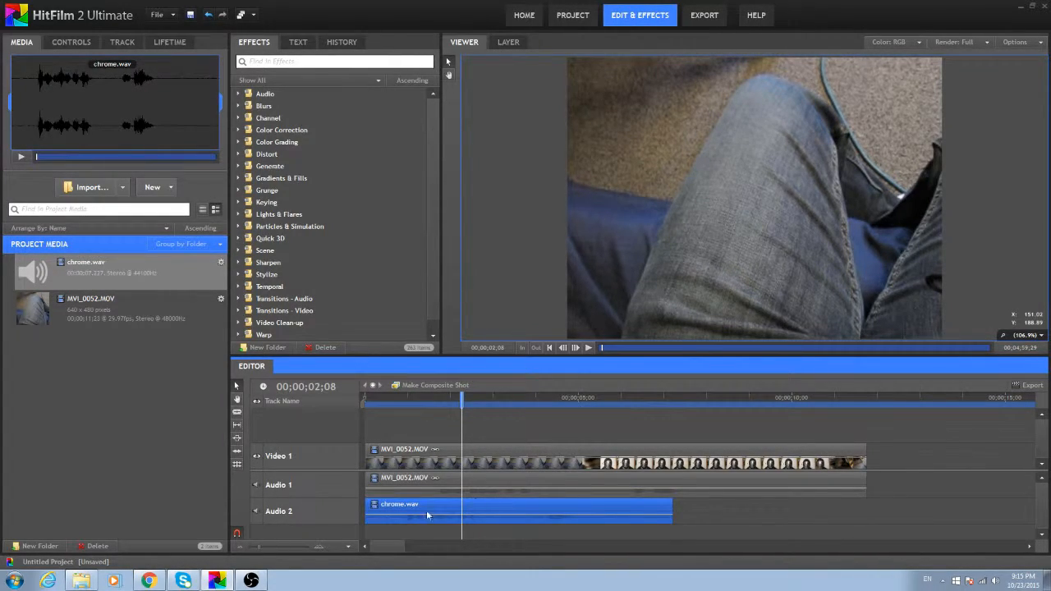
drag(394, 522, 443, 523)
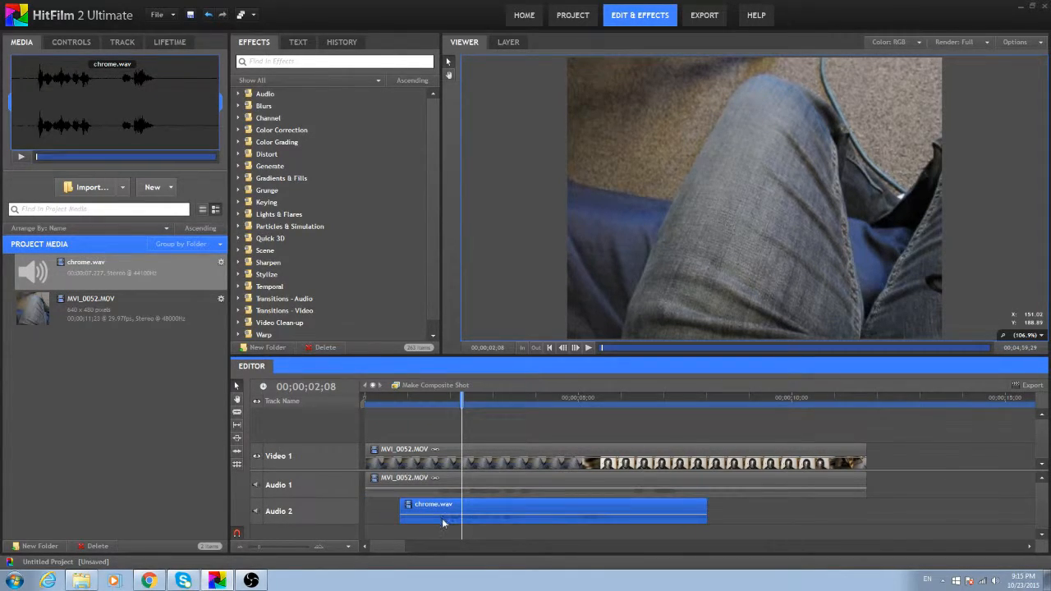
click(435, 398)
click(589, 347)
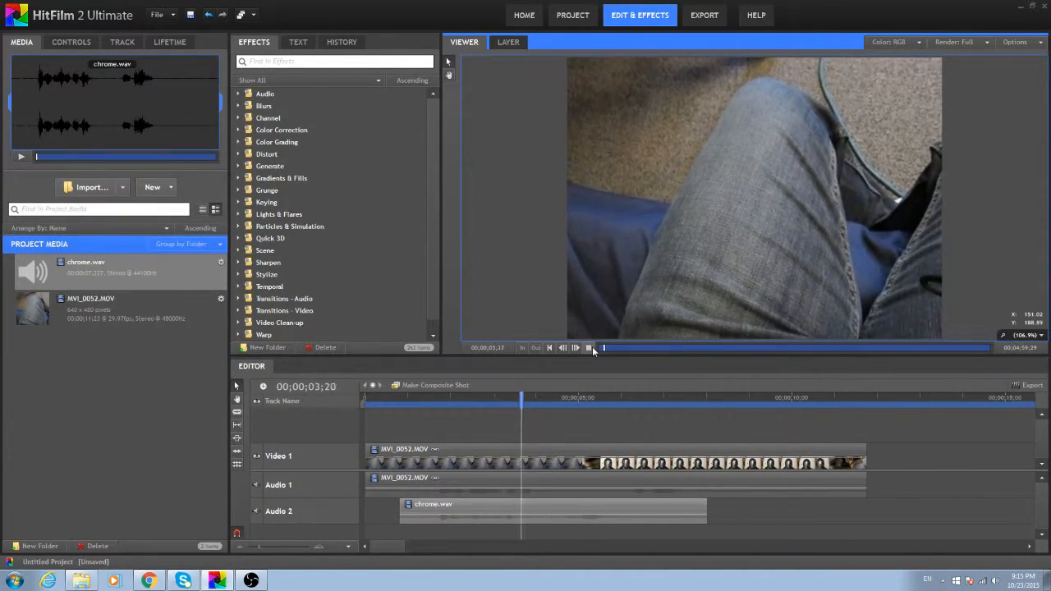
click(591, 347)
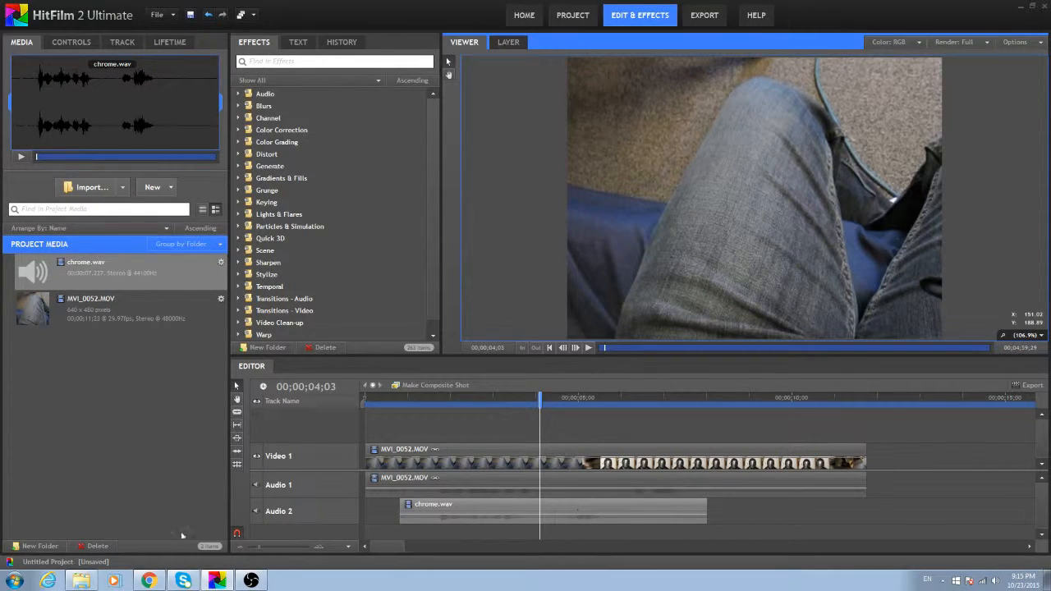
Slice chrome.wav at 00;00;04;03, move its second part to start at about 5.7 seconds, and check it by playing.
click(542, 513)
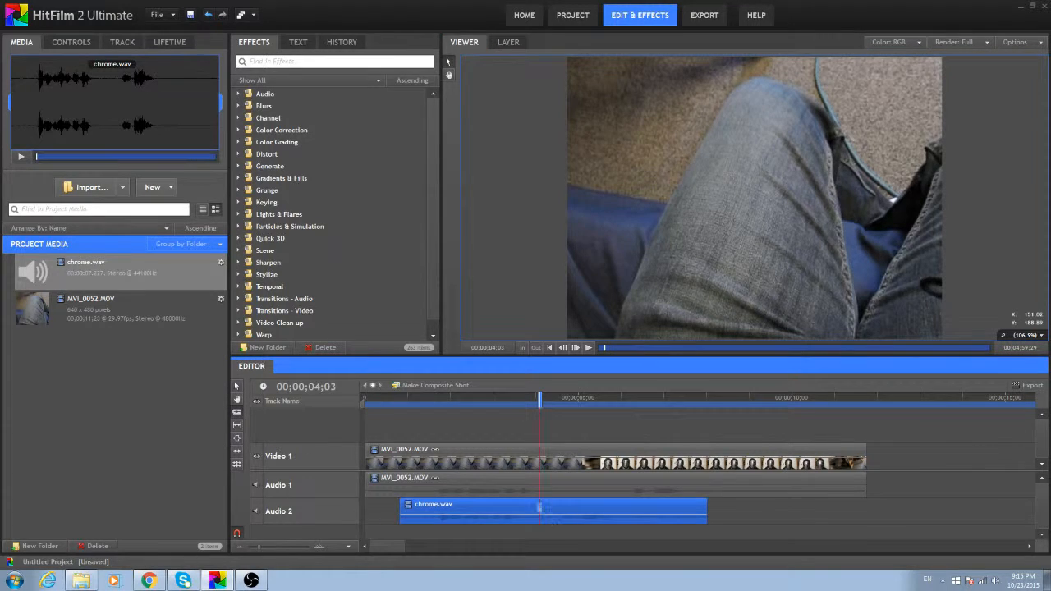
click(539, 504)
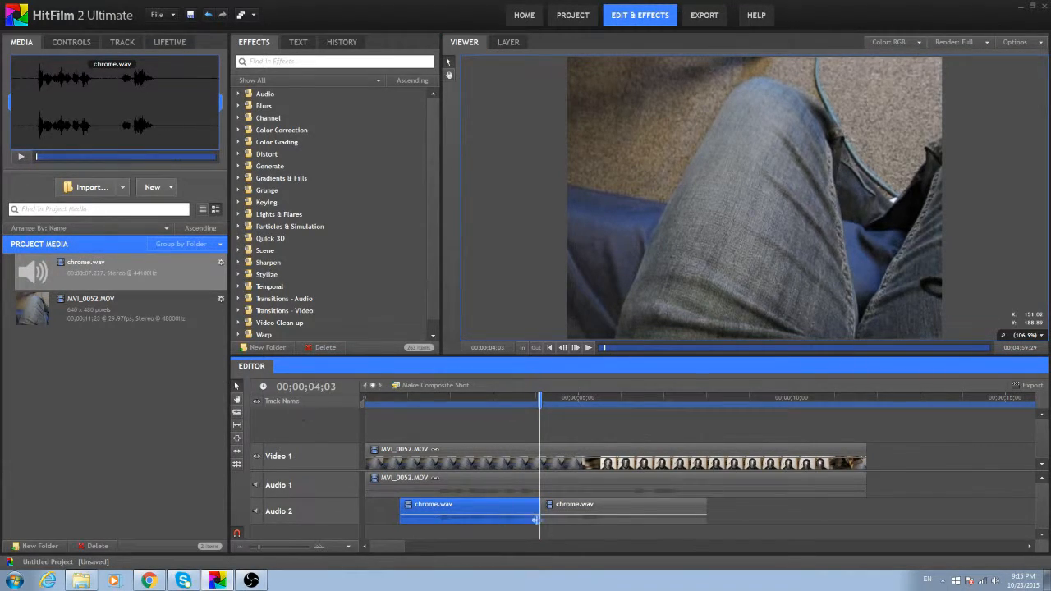
drag(574, 518, 681, 518)
drag(541, 399, 626, 397)
click(588, 348)
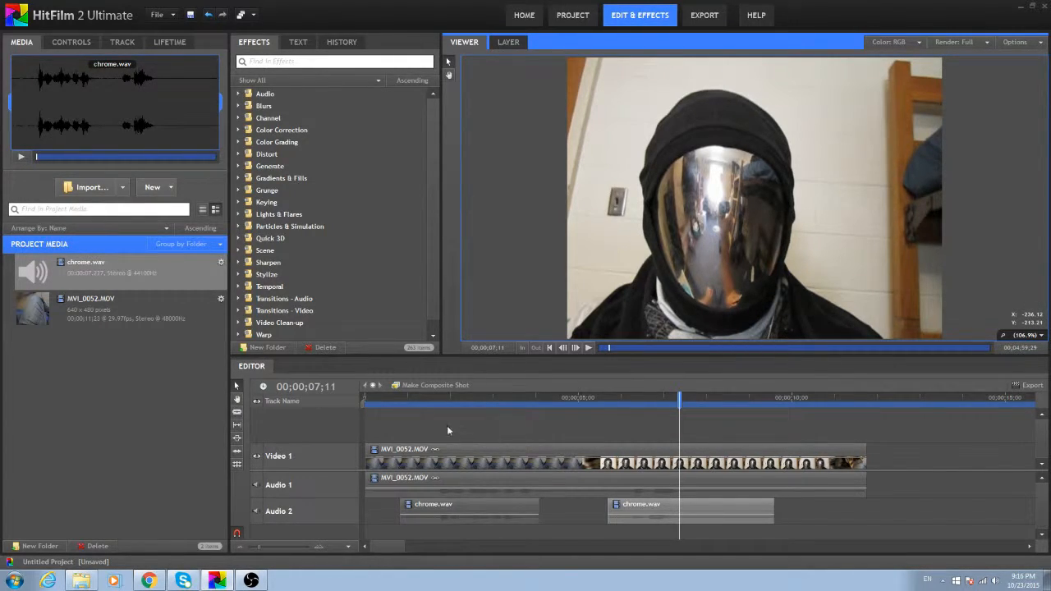
Try to delete the original audio of MVI_0052.MOV while it is still linked to the video, and undo the deletion.
click(416, 402)
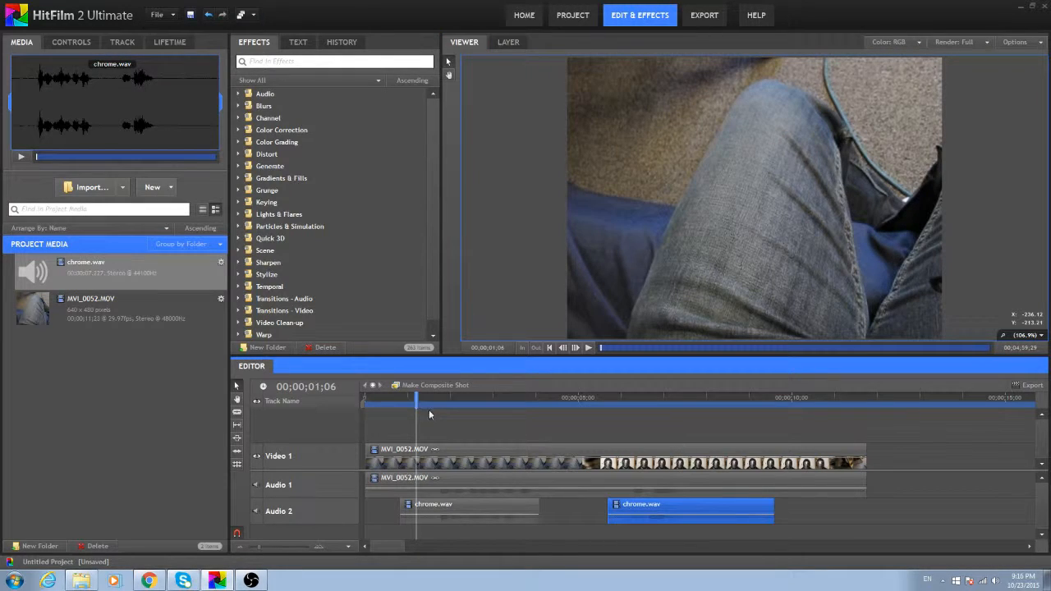
click(456, 479)
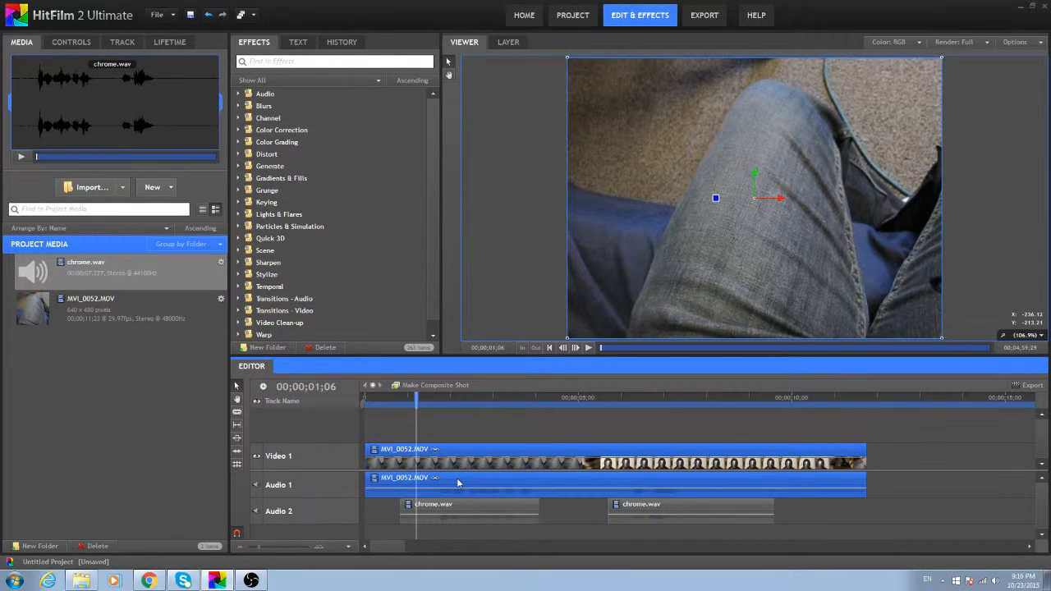
key(Delete)
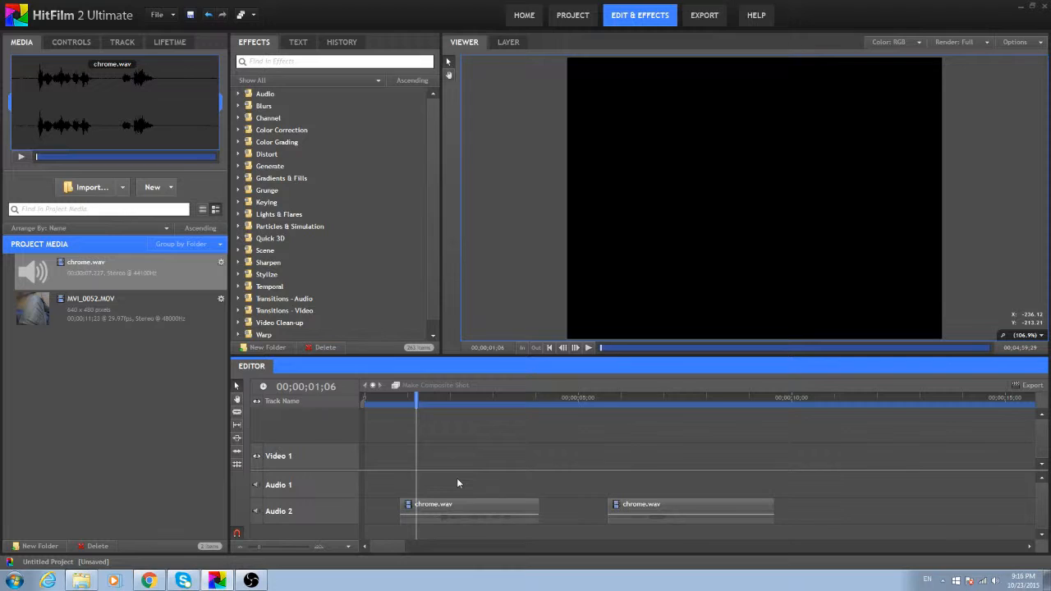
key(ctrl+z)
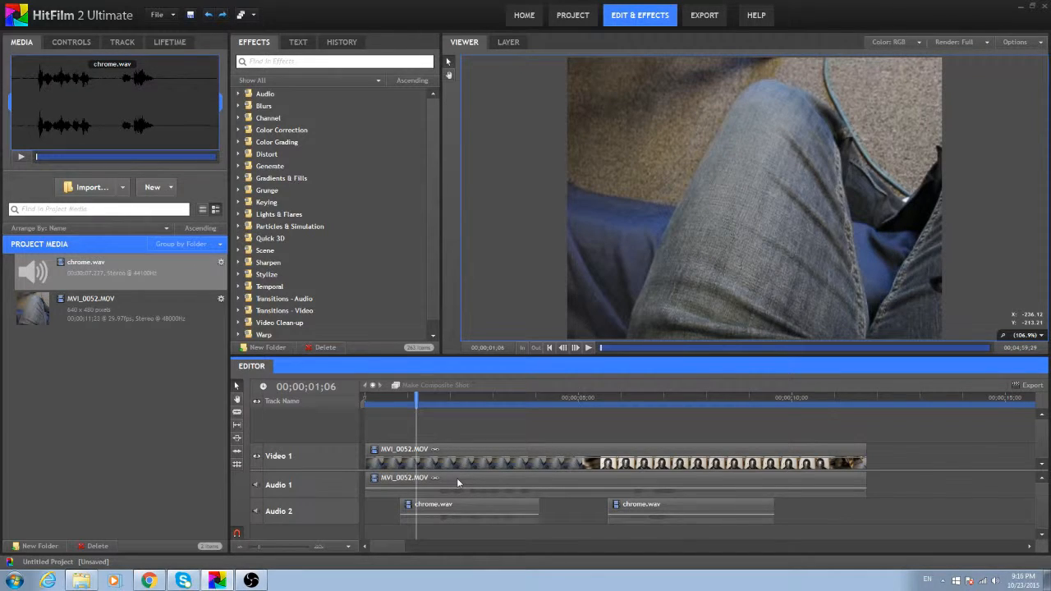
Unlink the MVI_0052.MOV video from its audio and delete only the original audio from Audio 1.
click(468, 483)
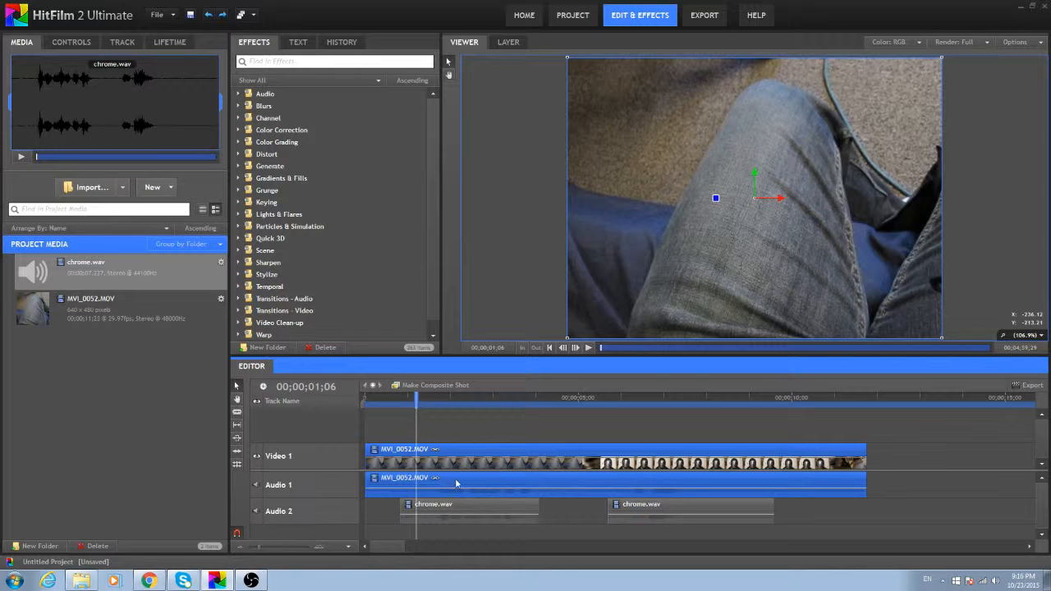
right_click(458, 485)
click(486, 444)
key(Delete)
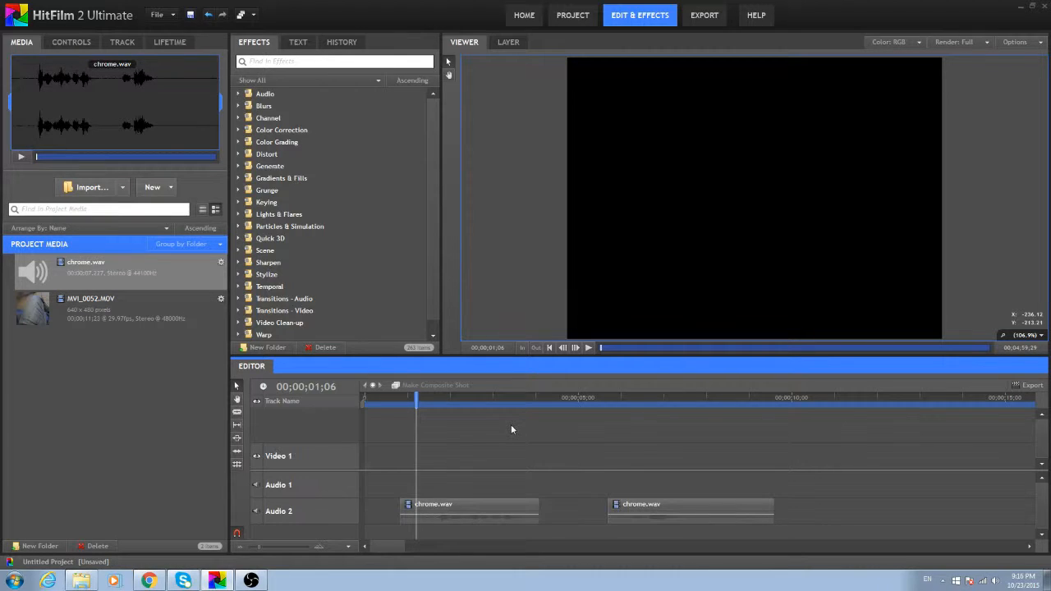
key(ctrl+z)
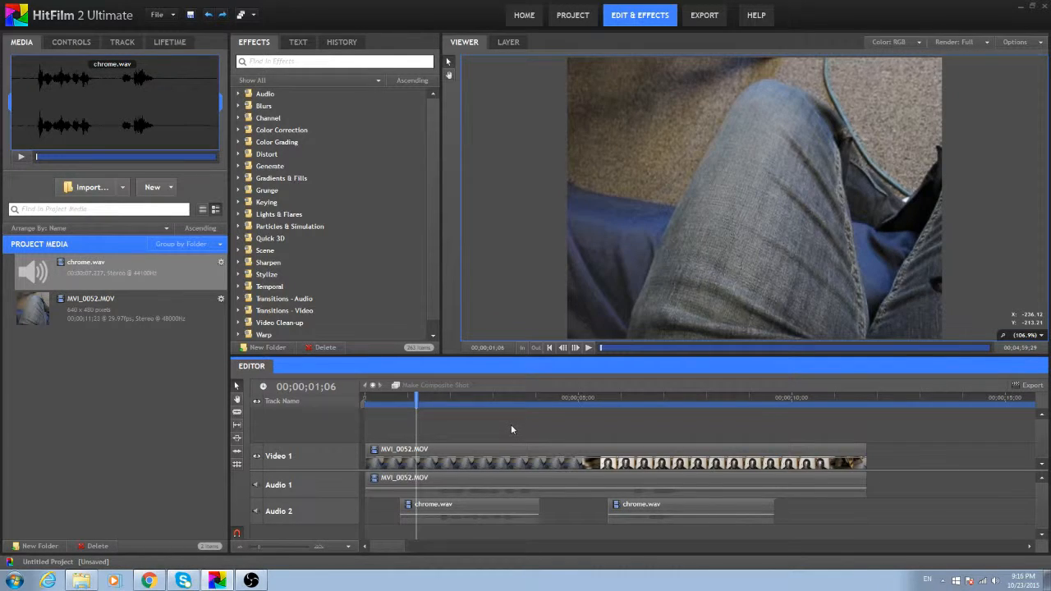
click(539, 482)
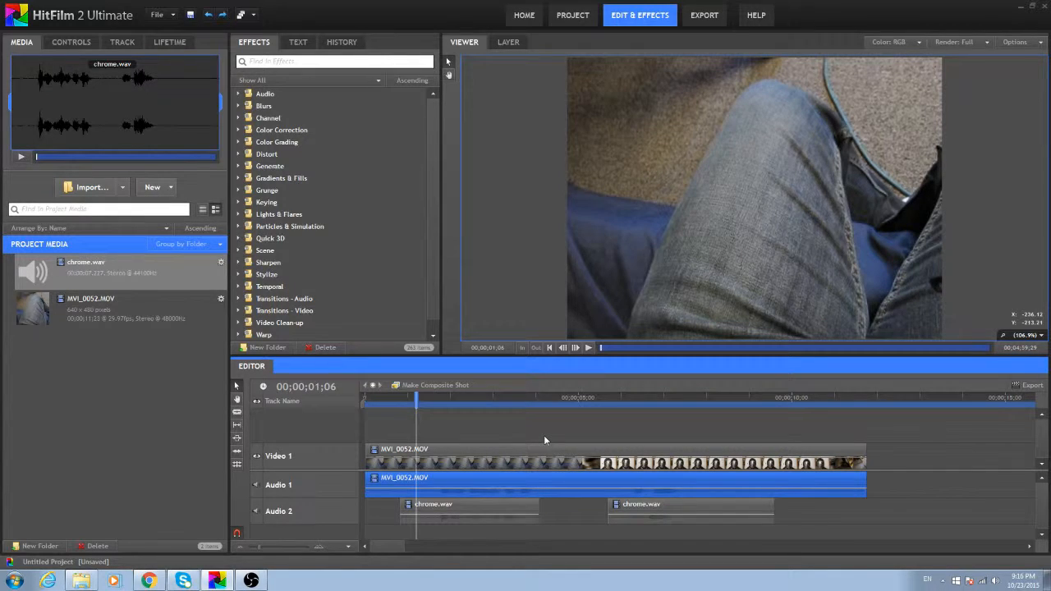
key(Delete)
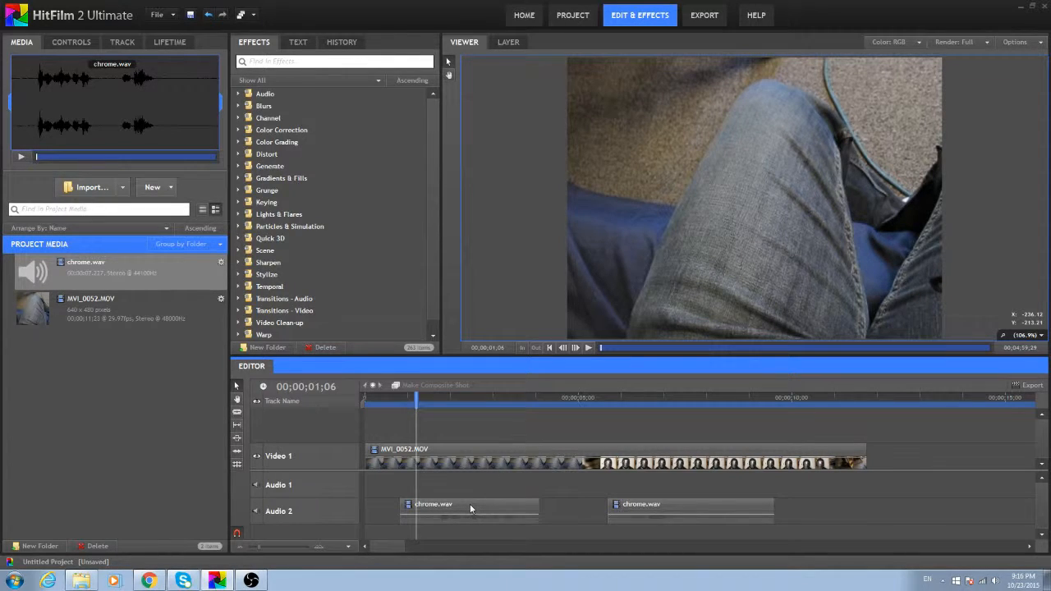
Move both chrome.wav clips up from Audio 2 to Audio 1, keeping their timing.
drag(470, 509, 469, 484)
drag(672, 510, 674, 487)
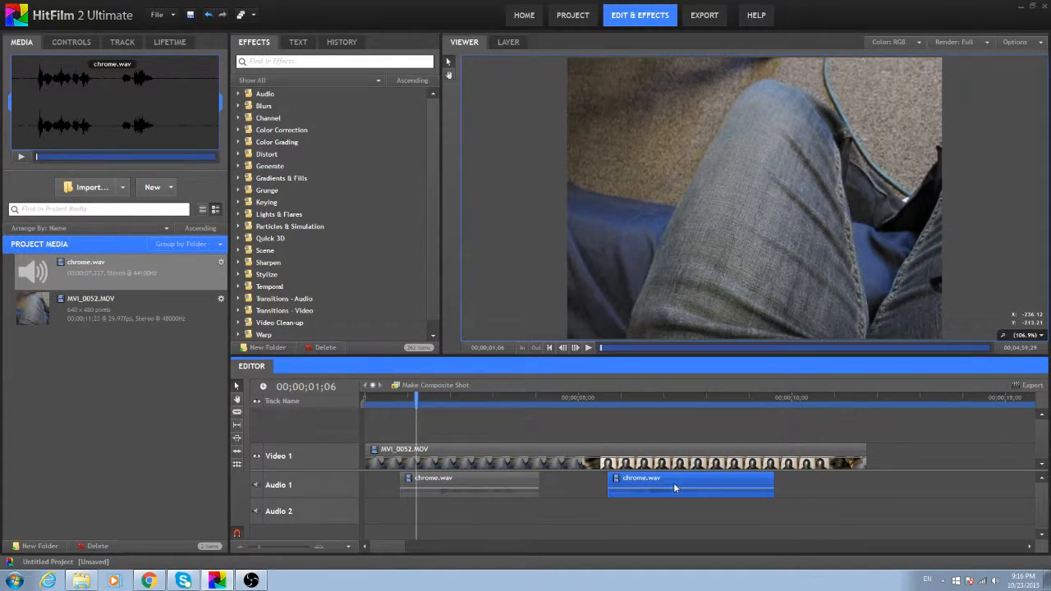
Slice the MVI_0052.MOV video and the first chrome.wav clip at 00;00;01;09 and delete the pieces before the cut.
mouse_move(413, 398)
mouse_down()
mouse_move(398, 398)
mouse_move(426, 395)
mouse_move(377, 396)
mouse_move(433, 396)
mouse_move(367, 396)
mouse_move(434, 386)
mouse_move(420, 395)
mouse_up()
click(236, 411)
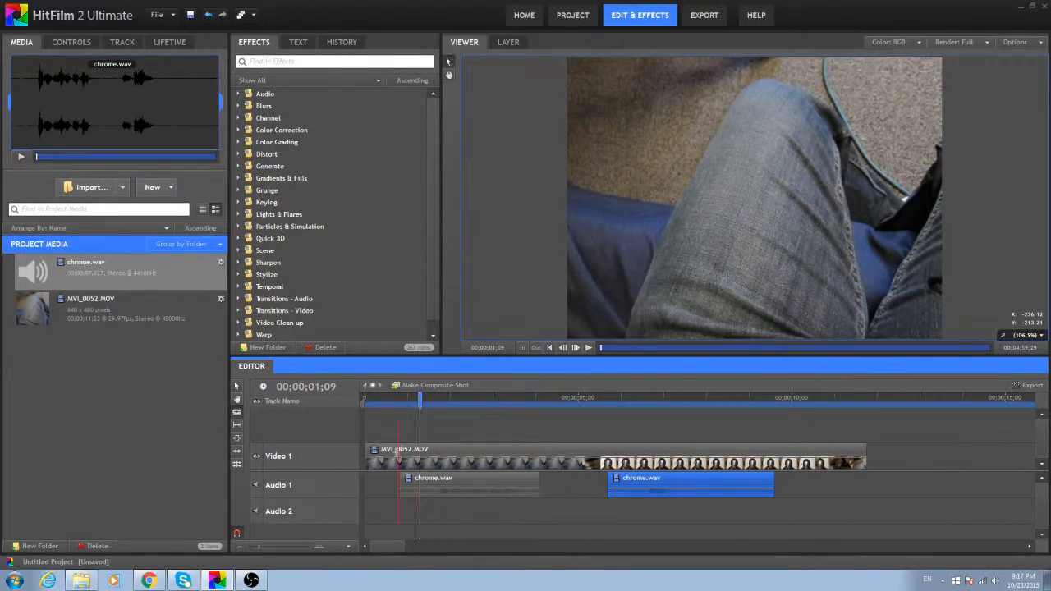
click(419, 457)
click(419, 484)
click(237, 387)
drag(379, 422, 416, 507)
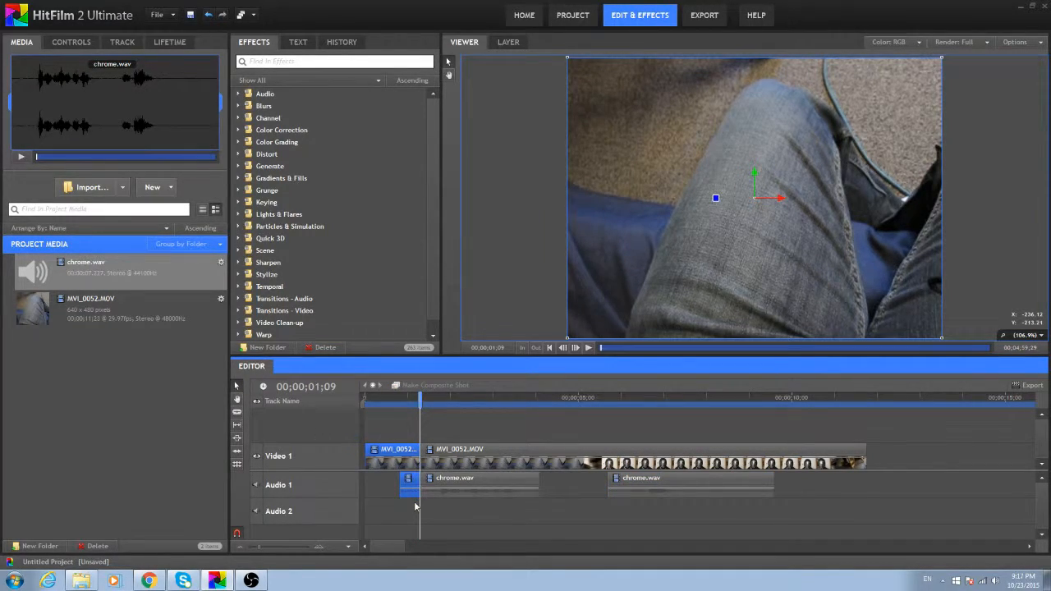
key(Delete)
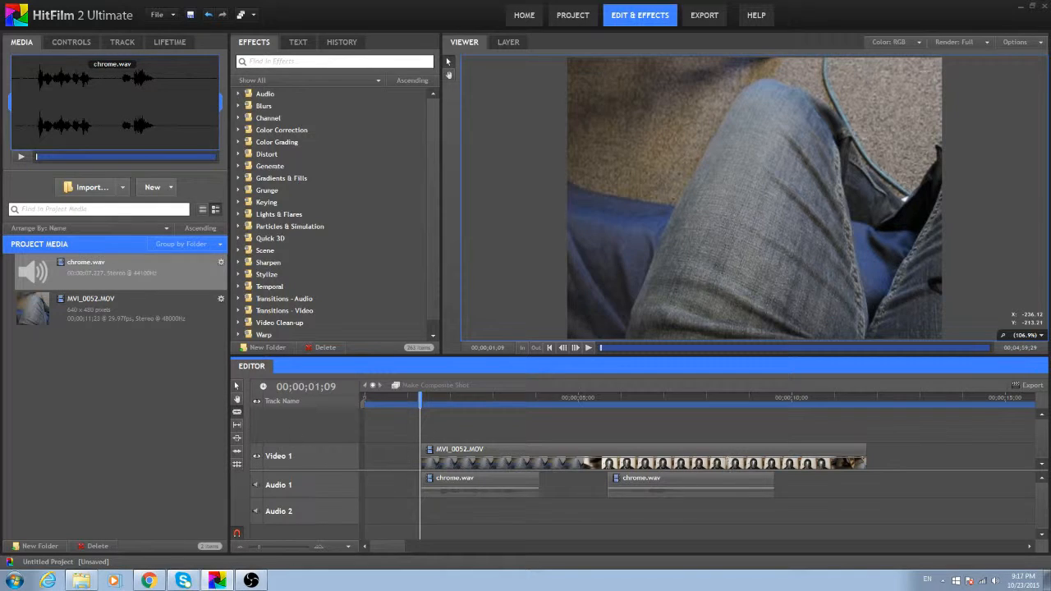
Slice the video and the second chrome.wav clip at about 8.5 seconds and delete the pieces after the cut.
click(728, 458)
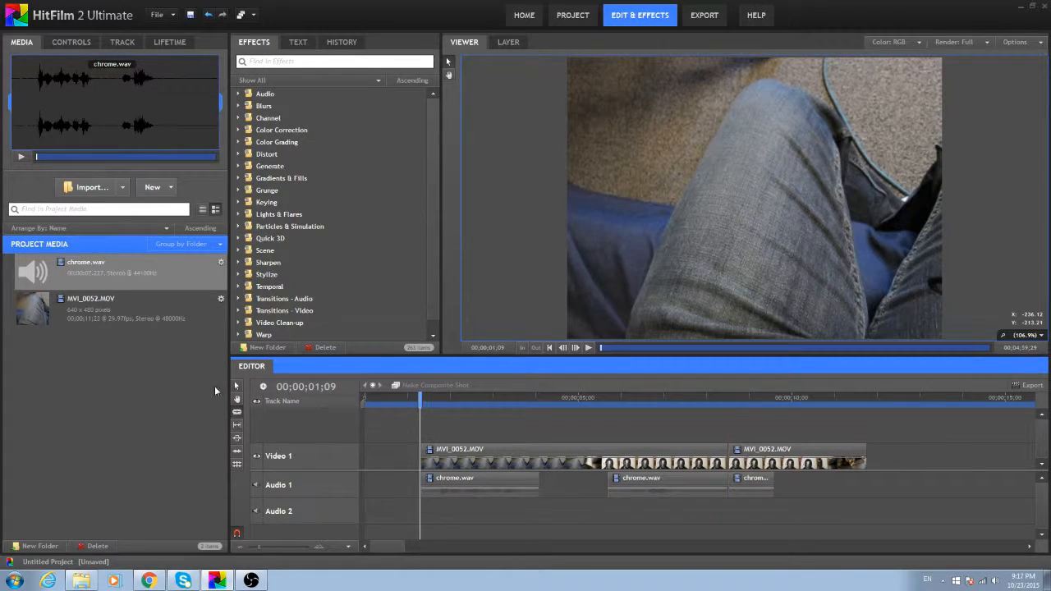
drag(795, 421, 760, 498)
key(Delete)
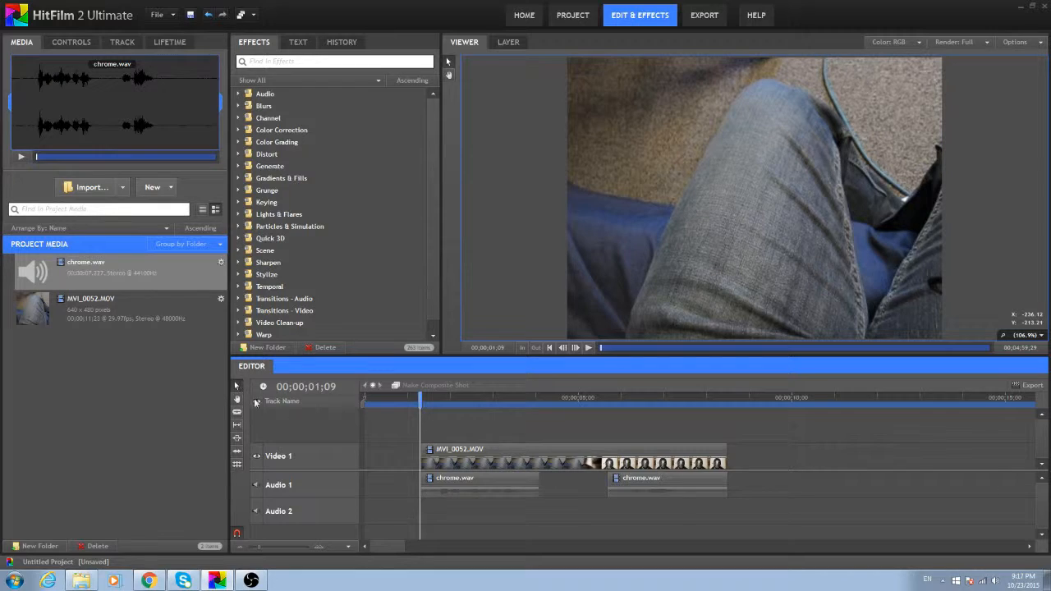
Move the trimmed video and both chrome.wav clips together to the start of the timeline and check them by playing.
drag(400, 421, 704, 549)
drag(704, 469, 599, 466)
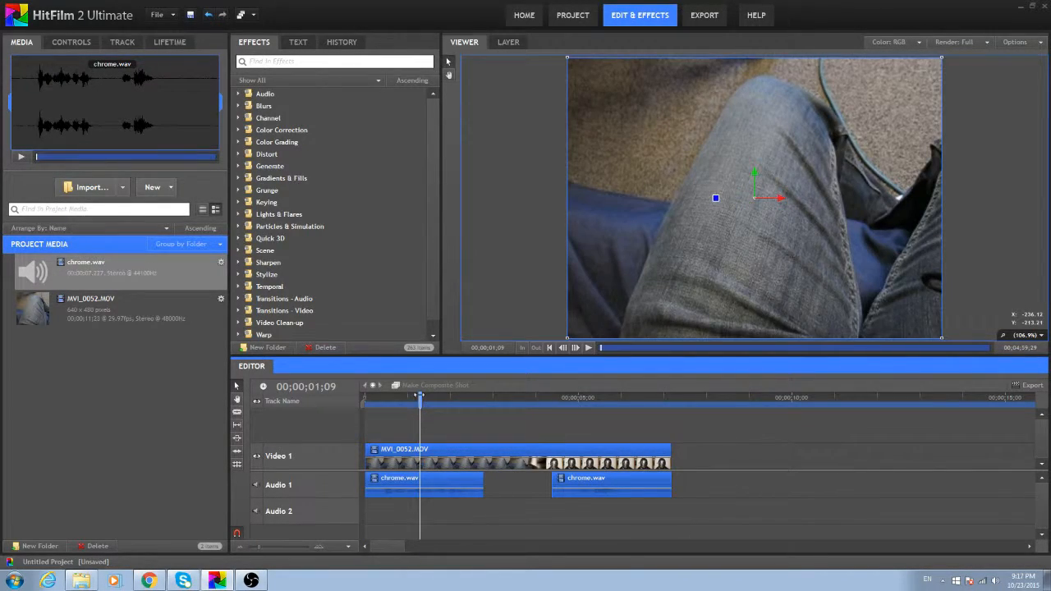
key(Home)
click(588, 348)
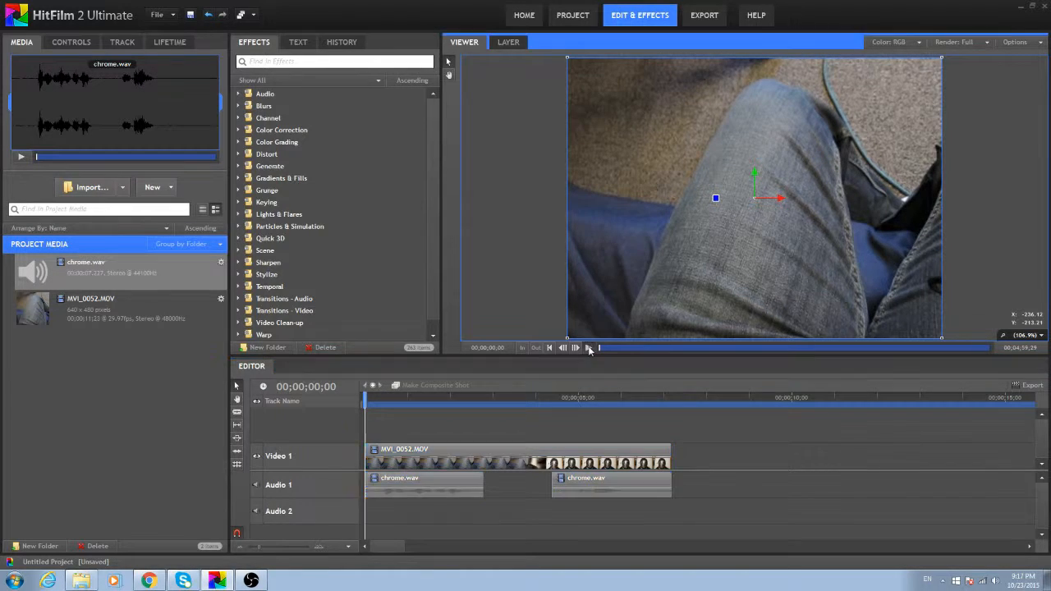
click(619, 418)
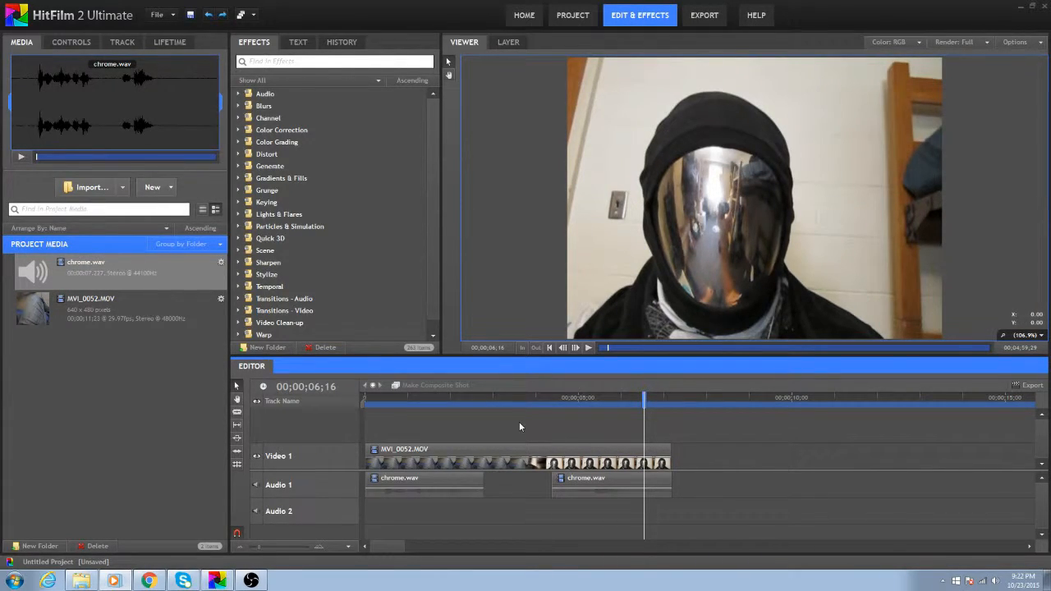
Make a composite shot named 1 from the MVI_0052.MOV clip and apply the Chromenator effect to its layer.
click(506, 450)
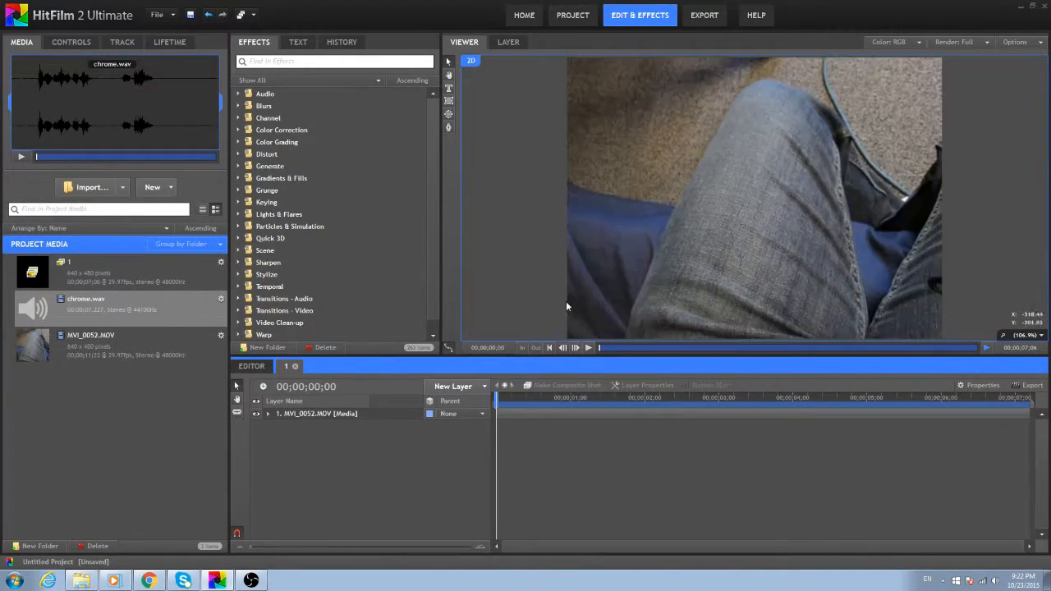
click(389, 63)
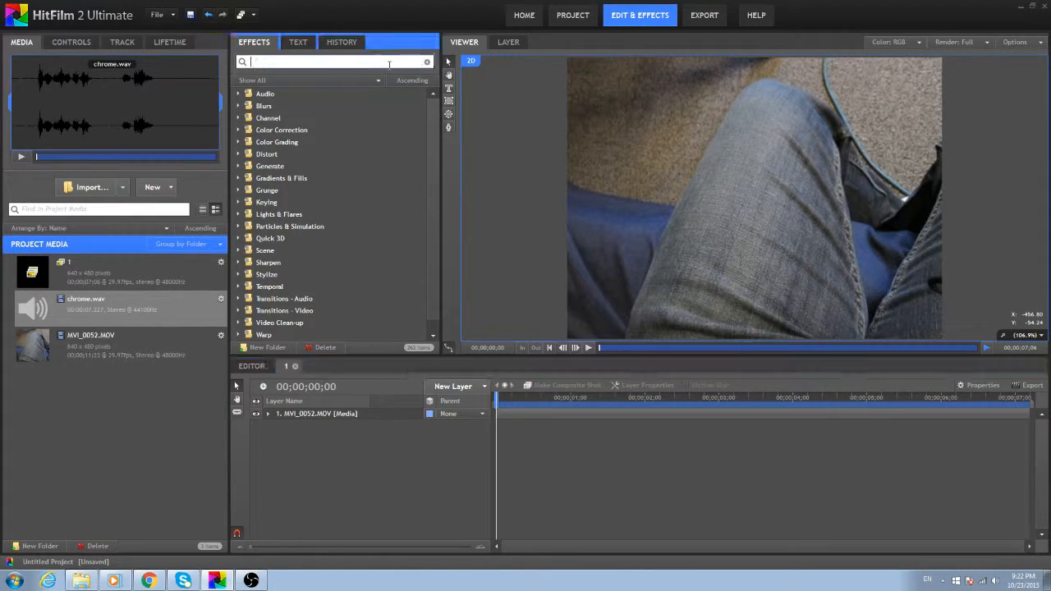
text(ch)
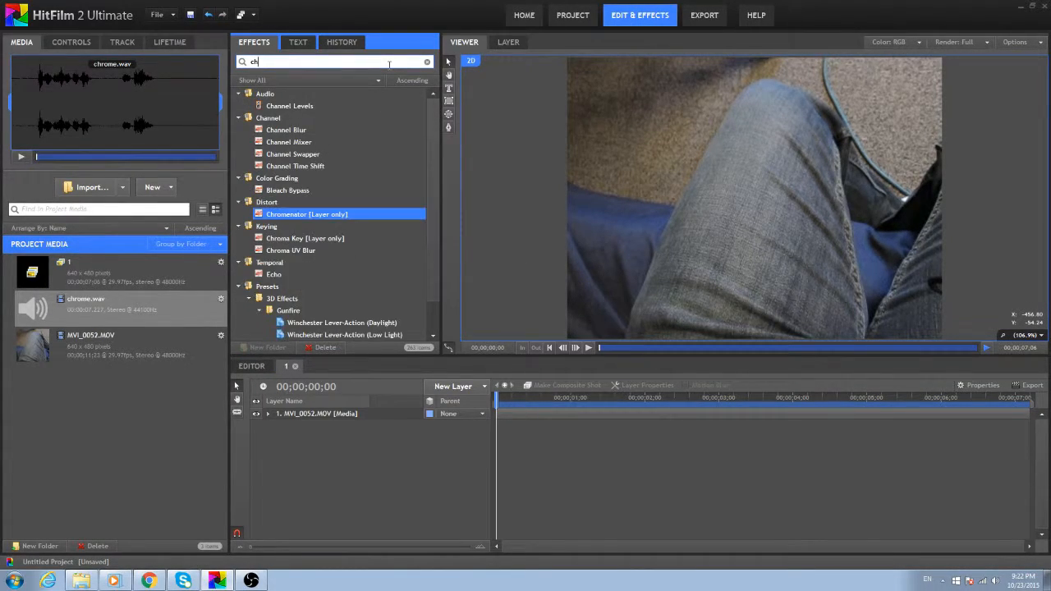
text(r)
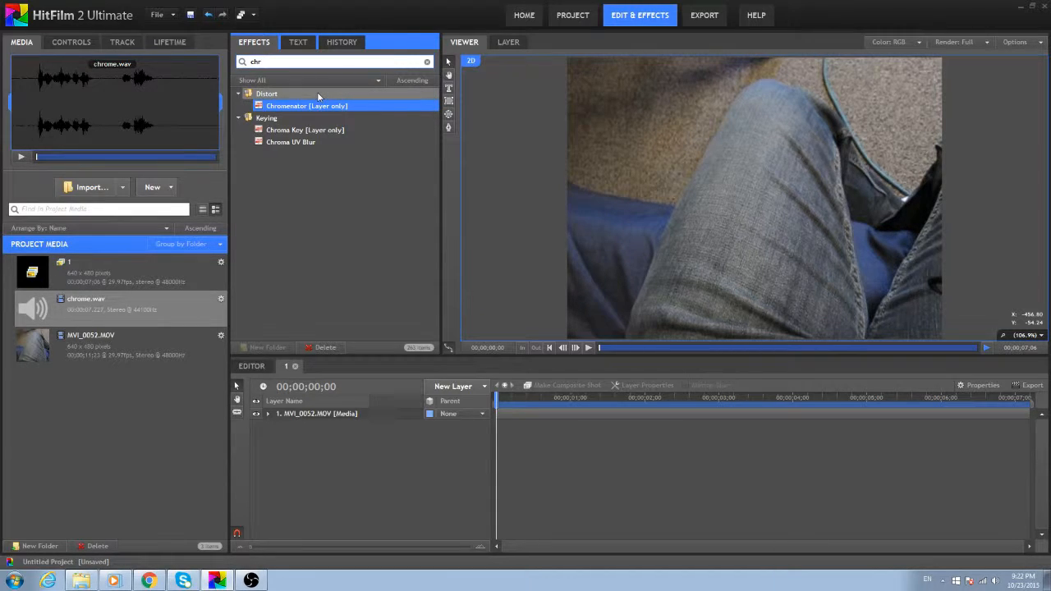
drag(317, 107, 509, 415)
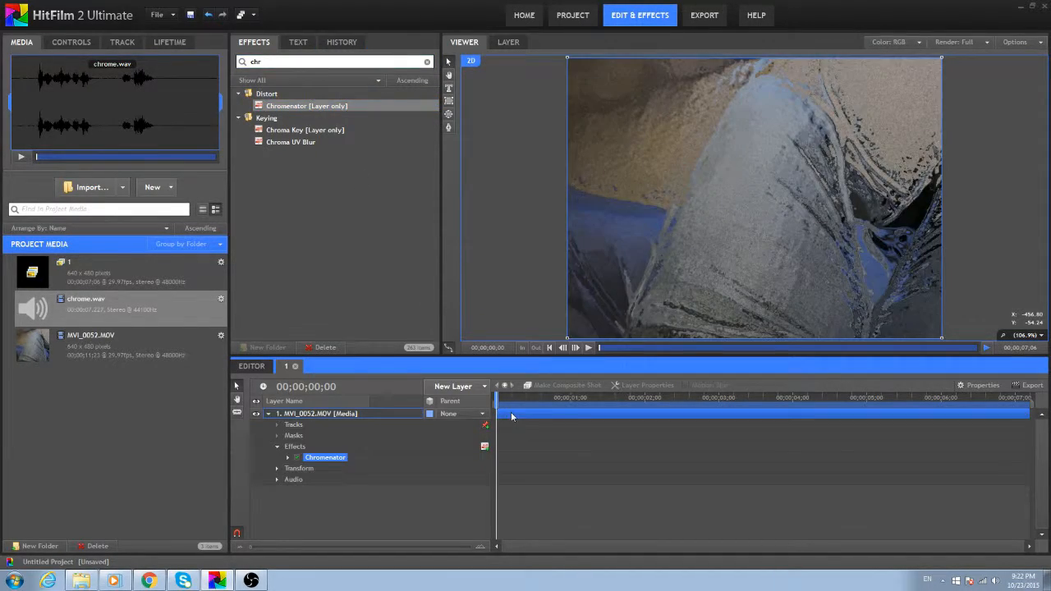
Set the audio level of the MVI_0052.MOV layer to -60.0 dB and check the composite shot by playing.
click(588, 347)
click(588, 347)
drag(595, 398, 504, 397)
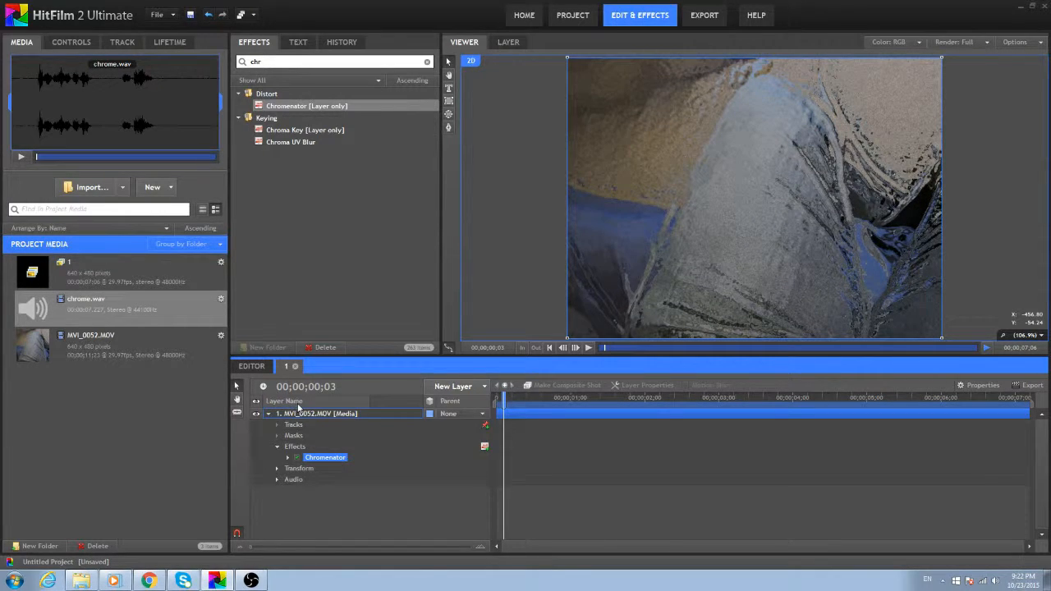
click(277, 479)
drag(471, 490, 394, 491)
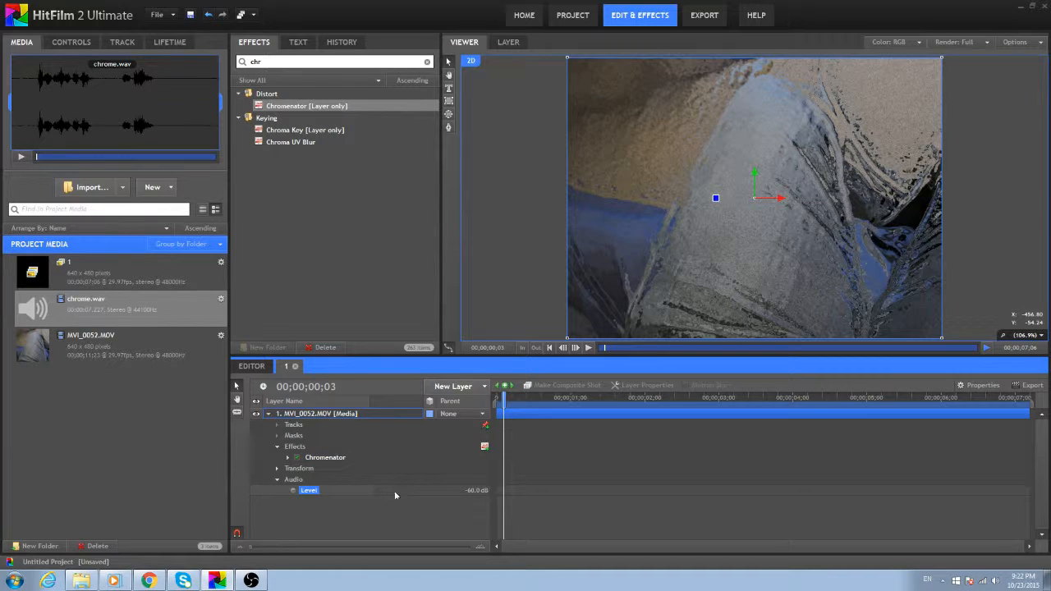
click(588, 347)
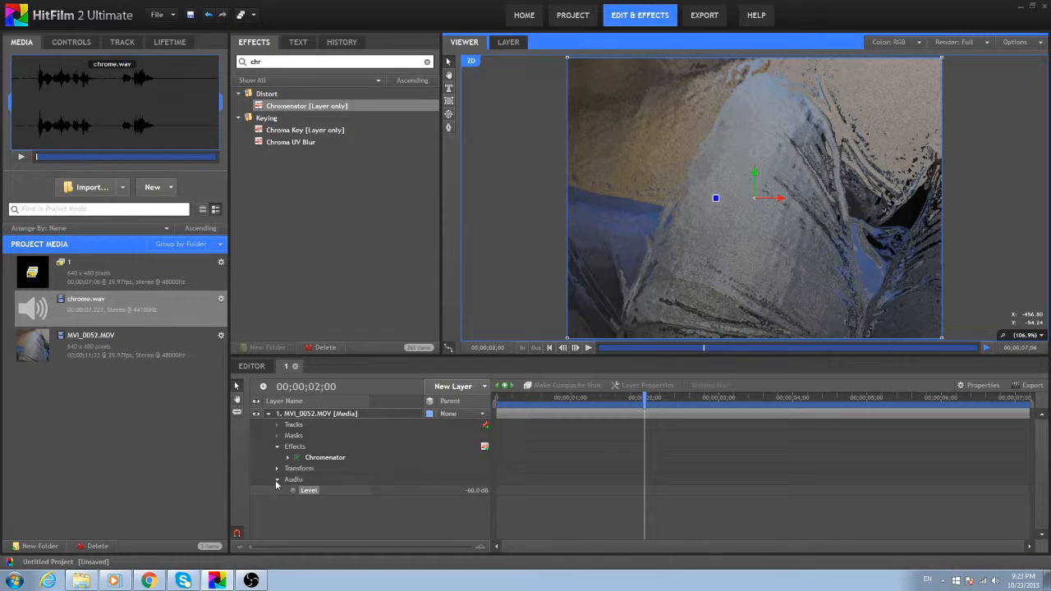
Set the Chromenator effect's Wrap to Tile and preview it from the start of the composite shot.
click(278, 480)
click(288, 457)
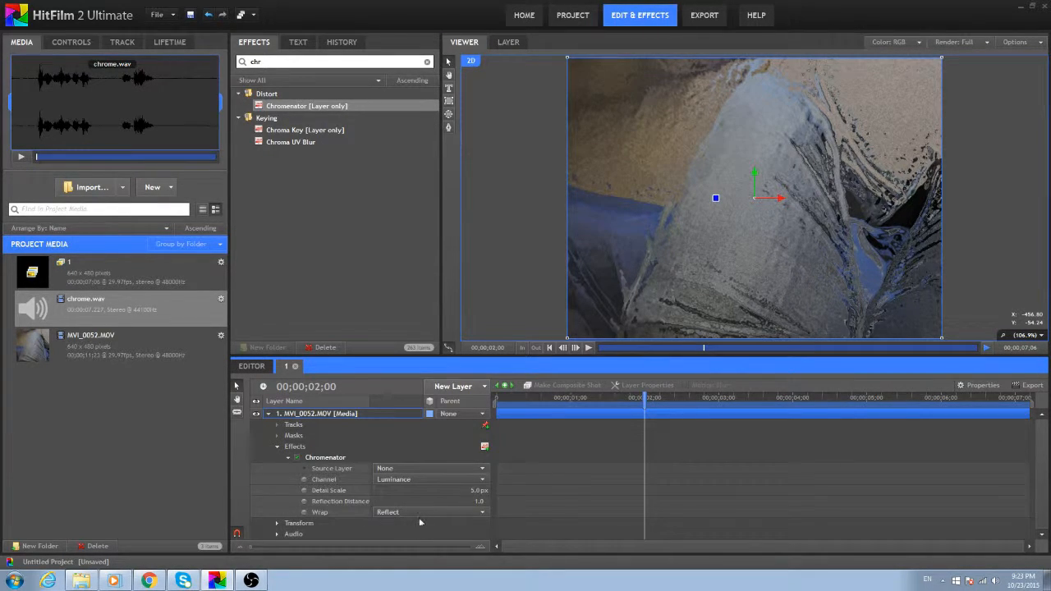
drag(645, 399, 496, 399)
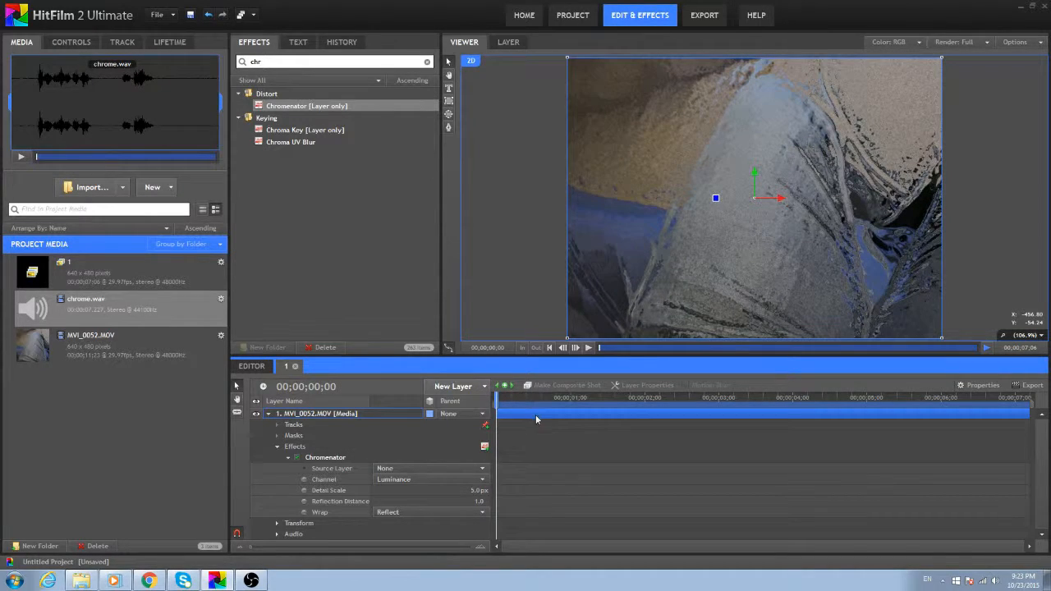
click(480, 511)
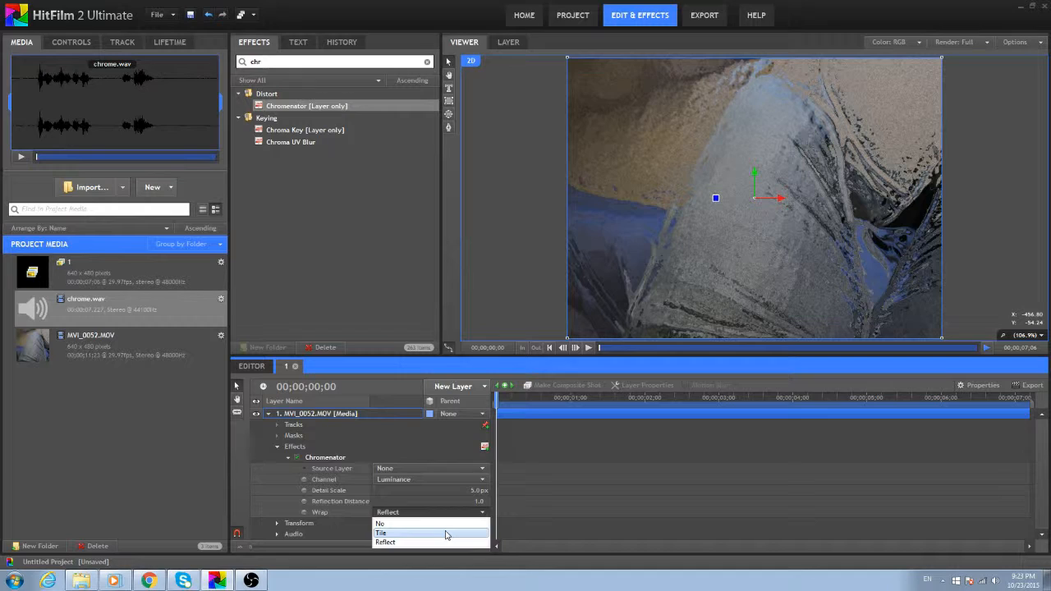
click(447, 533)
click(588, 347)
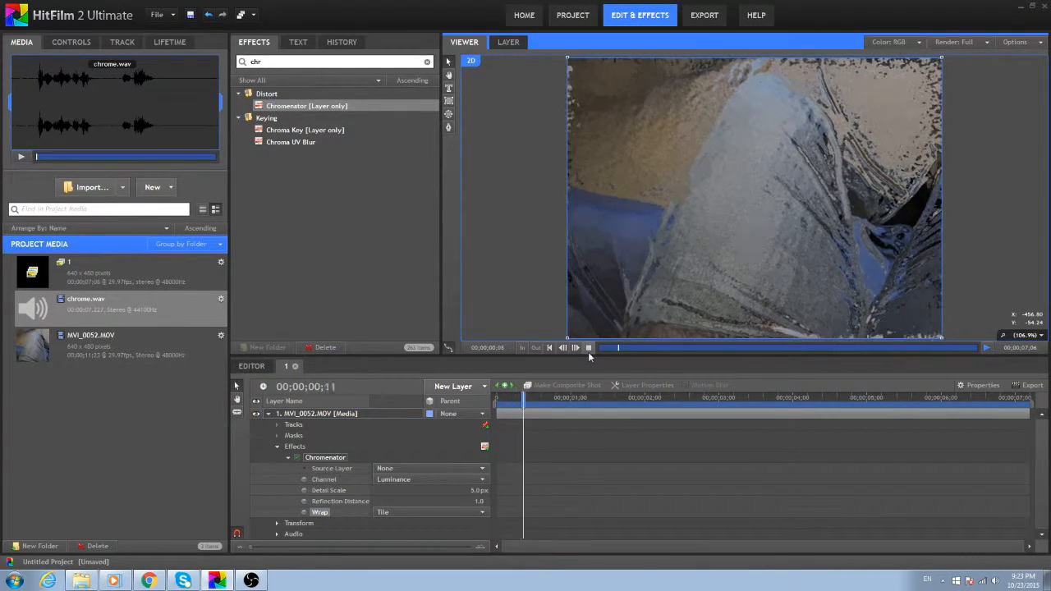
Set Chromenator's Reflection Distance to 1.5 and Detail Scale to 2.0 px, and preview the look by playing.
click(446, 500)
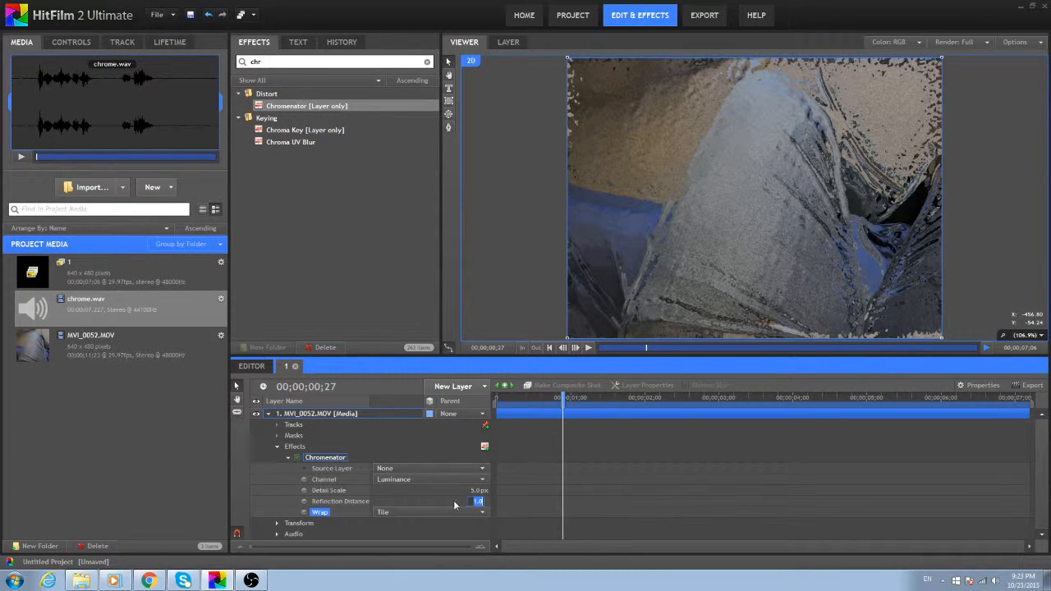
click(461, 453)
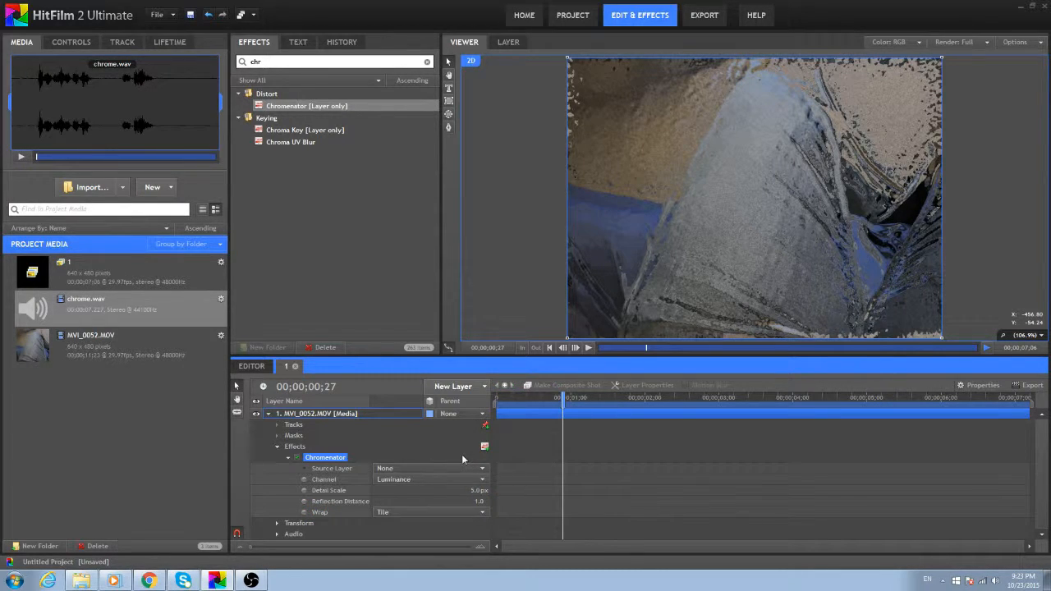
click(475, 504)
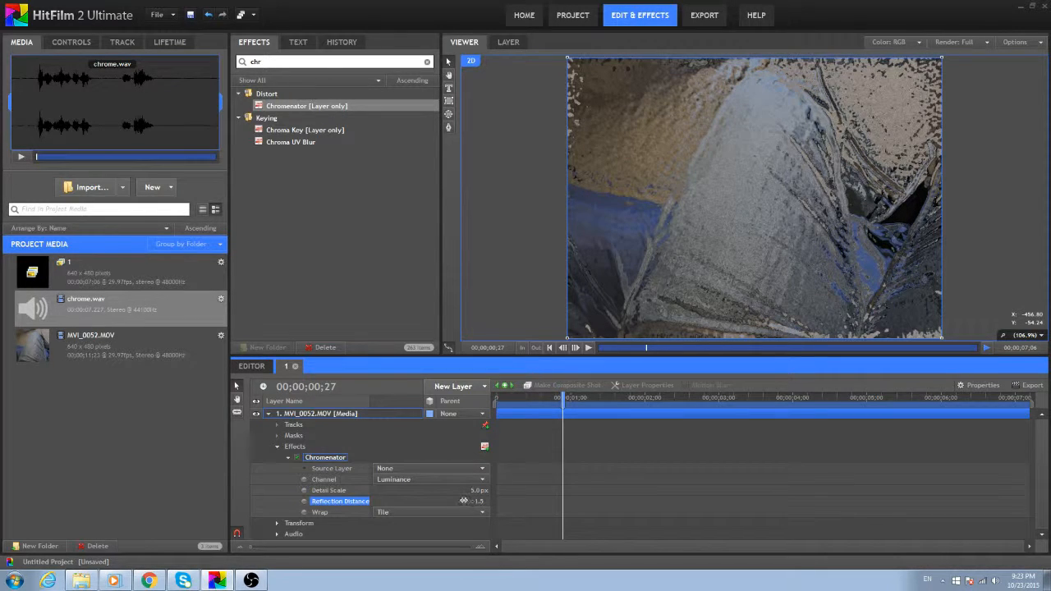
drag(463, 490, 462, 490)
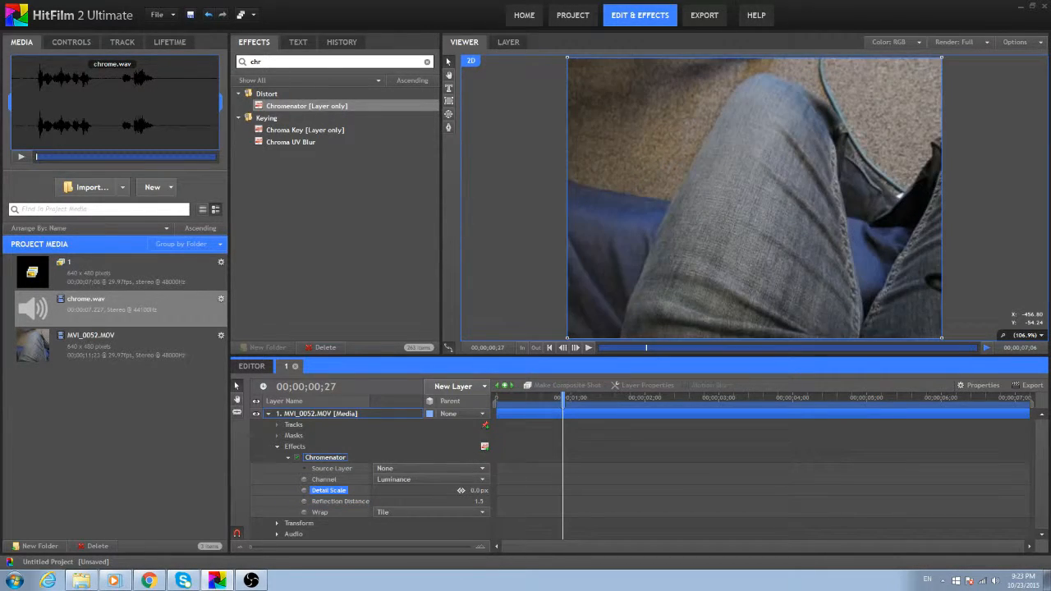
click(588, 348)
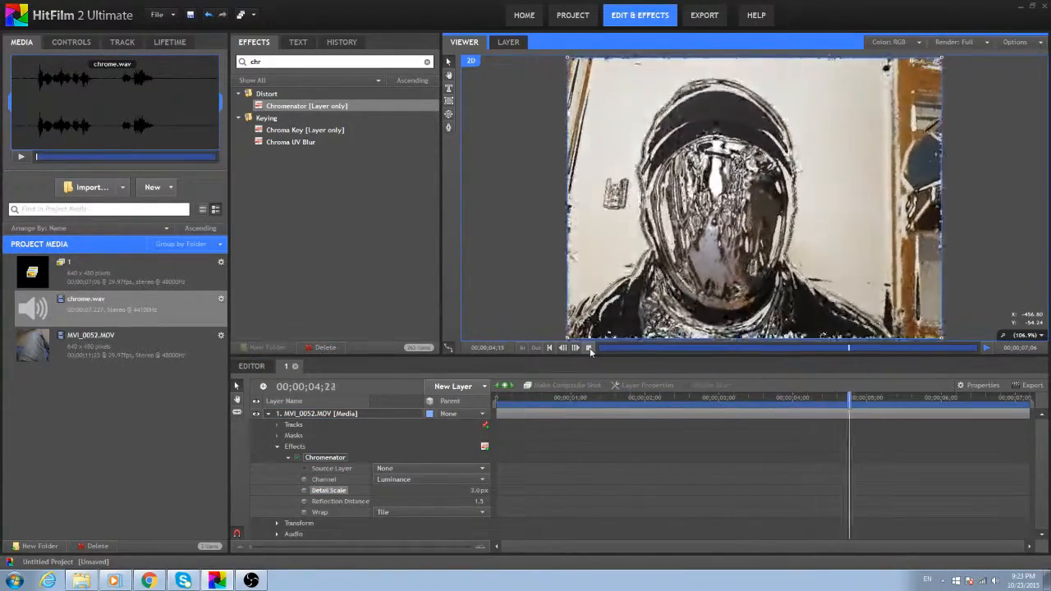
click(589, 348)
Try other Chromenator Detail Scale values, set it to 2 px, reduce Reflection Distance to 0.6, and preview the composite shot.
drag(472, 487, 471, 488)
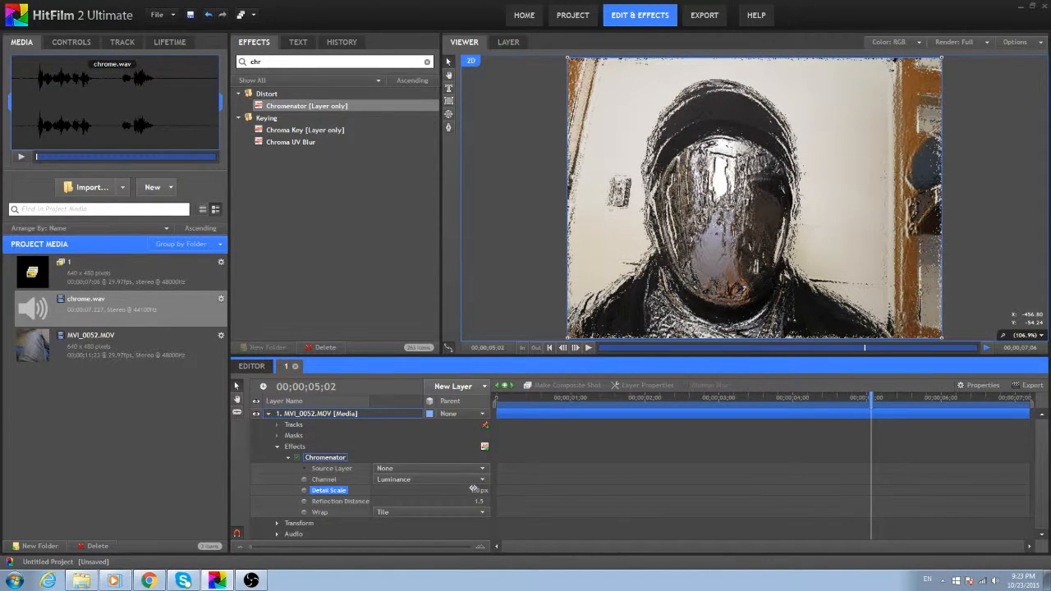
drag(473, 487, 476, 487)
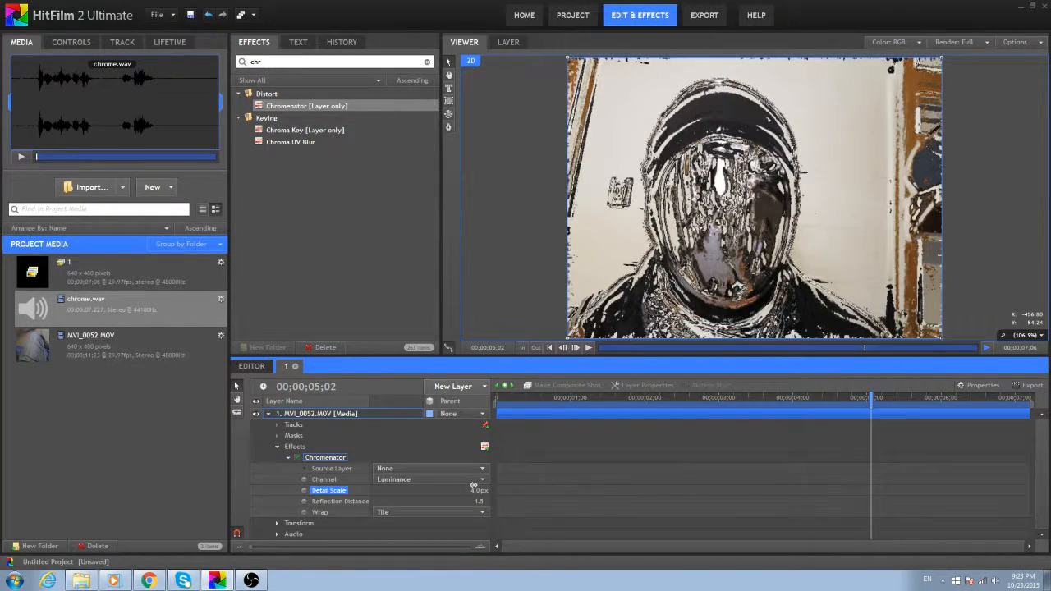
click(478, 487)
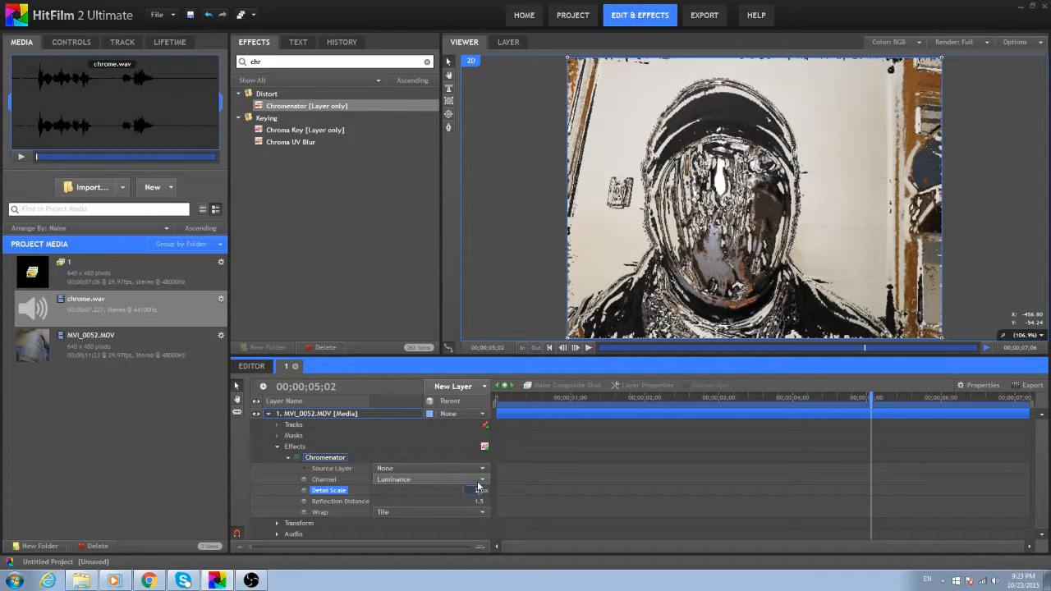
text(2)
key(Return)
drag(477, 500, 469, 497)
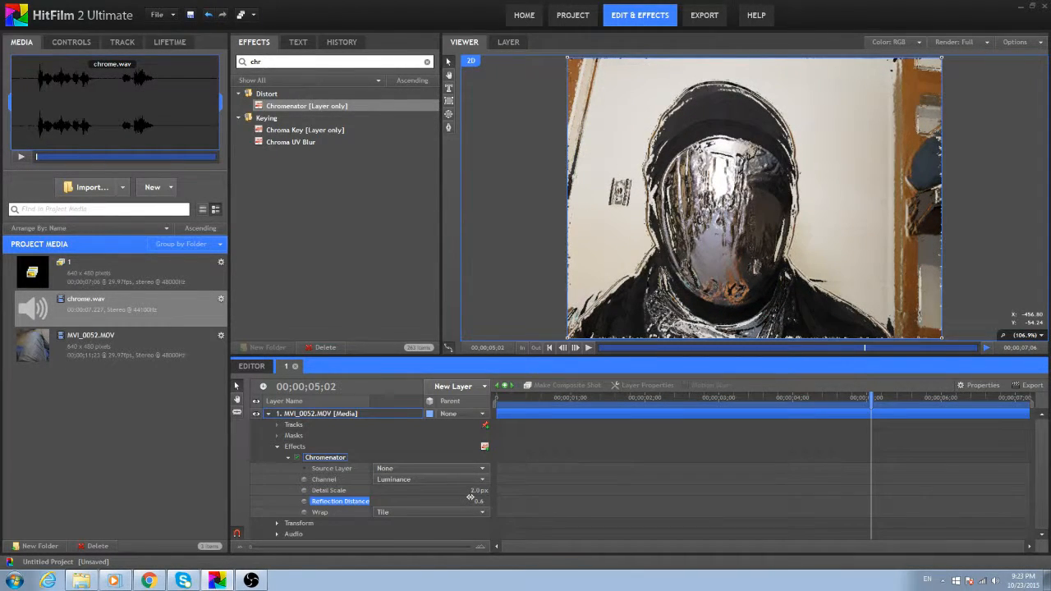
click(588, 347)
click(499, 397)
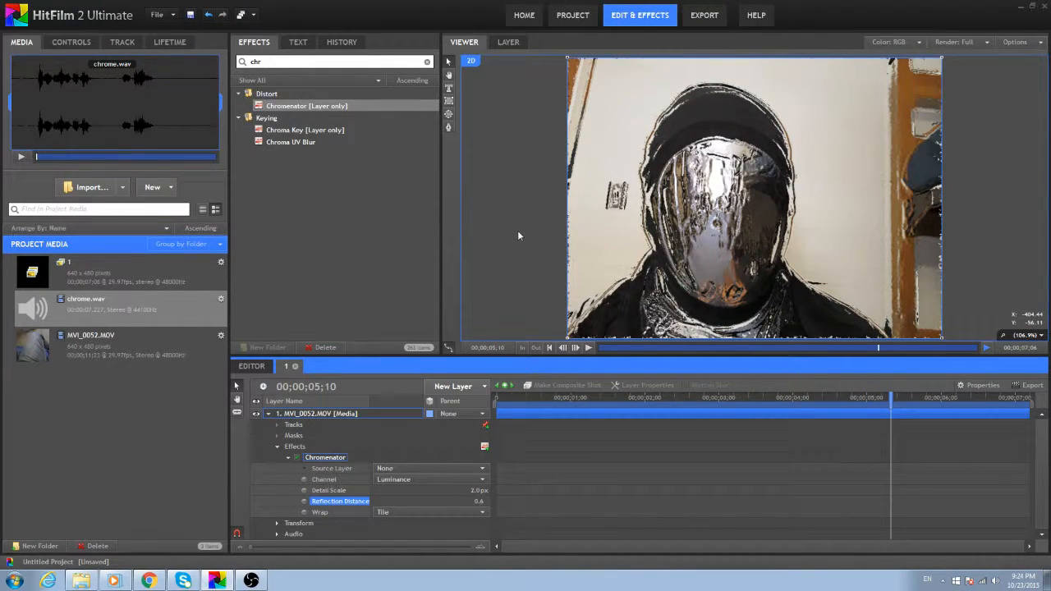
In the editor timeline, unlink composite shot 1 from its audio, delete that audio from Audio 3, and play the edit from the start.
click(257, 366)
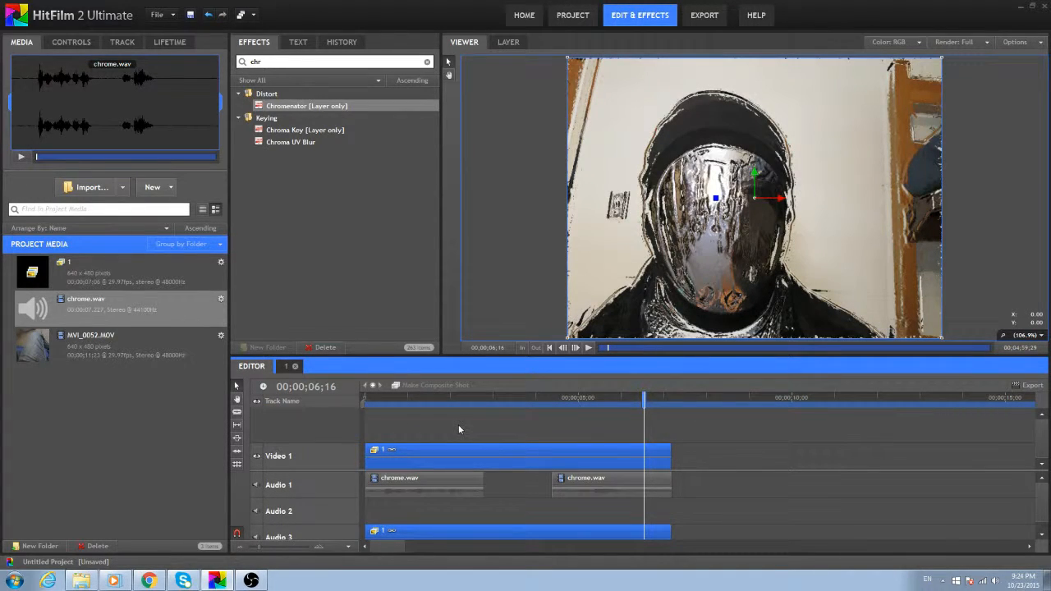
right_click(469, 530)
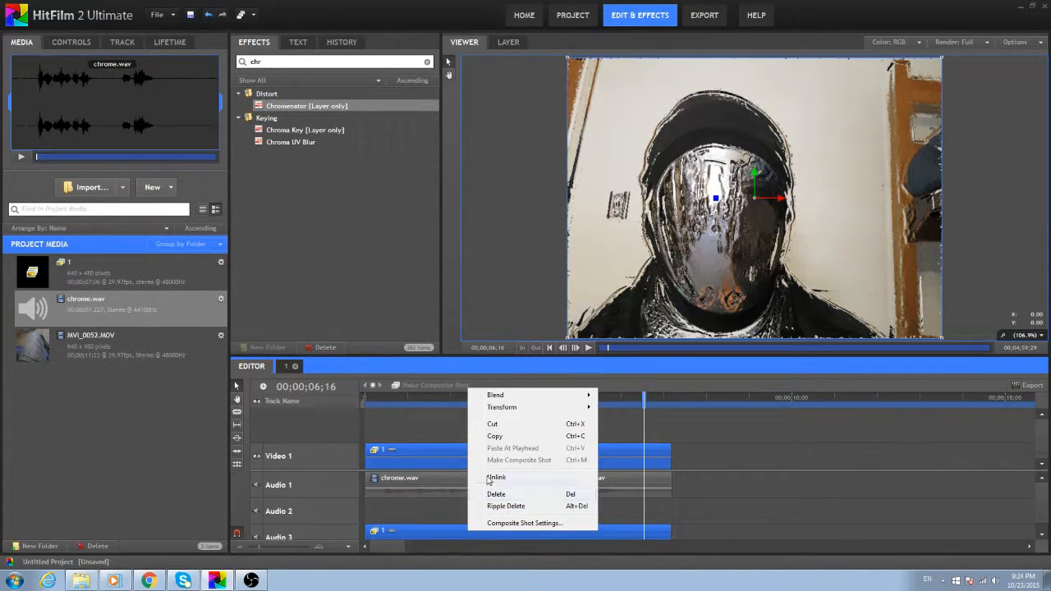
click(495, 493)
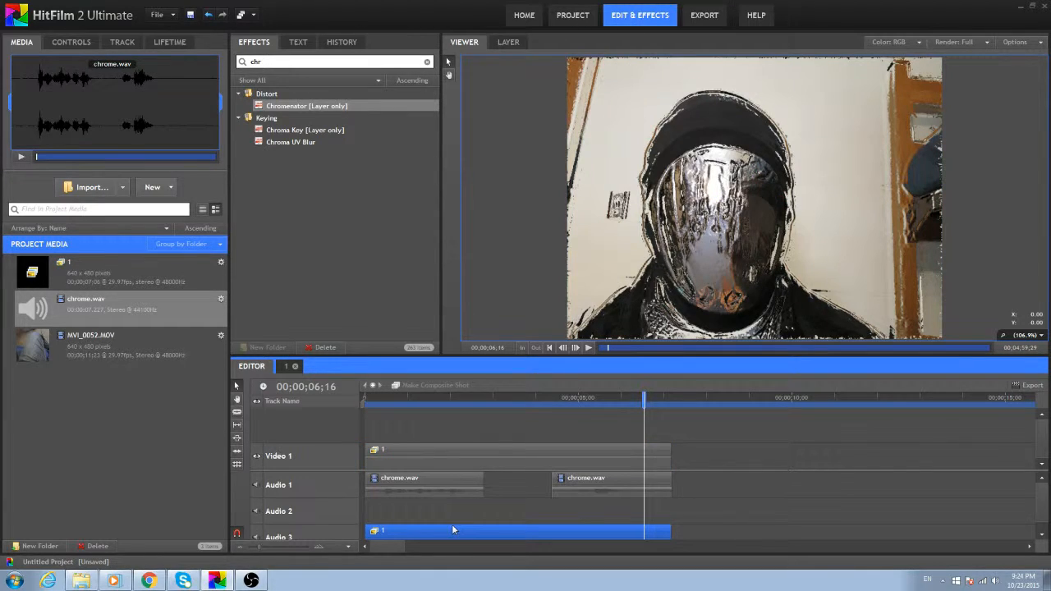
key(Delete)
drag(377, 400, 364, 398)
key(space)
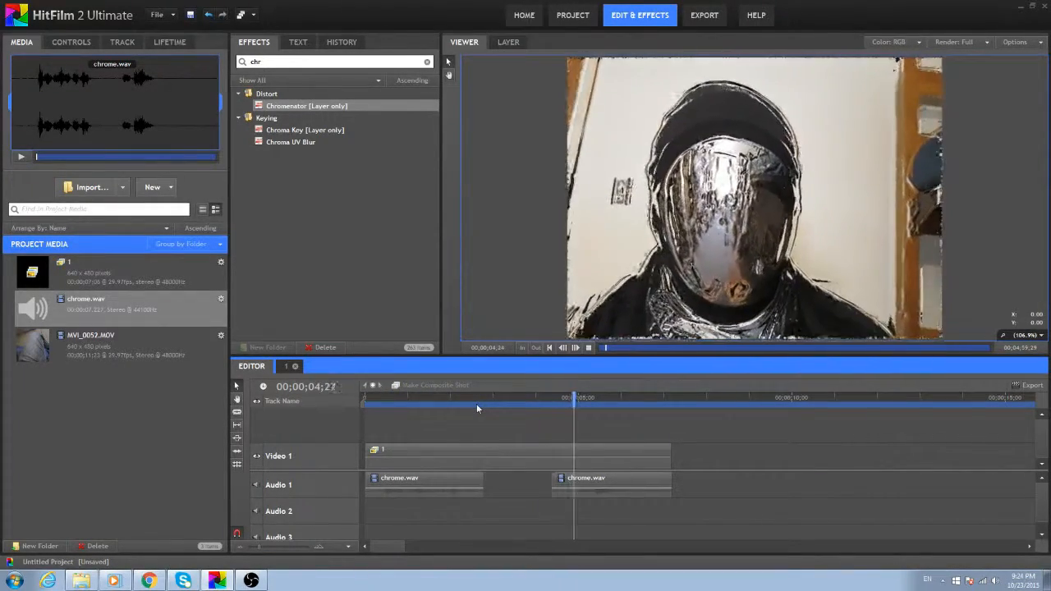
key(space)
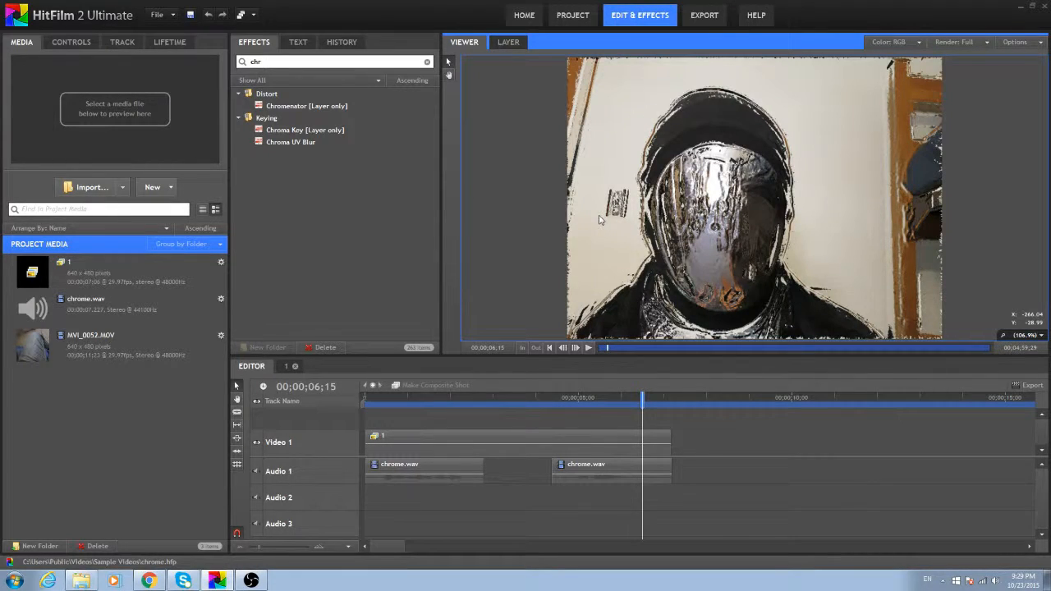
Save the project under the name chrome in the Sample Videos folder.
click(173, 16)
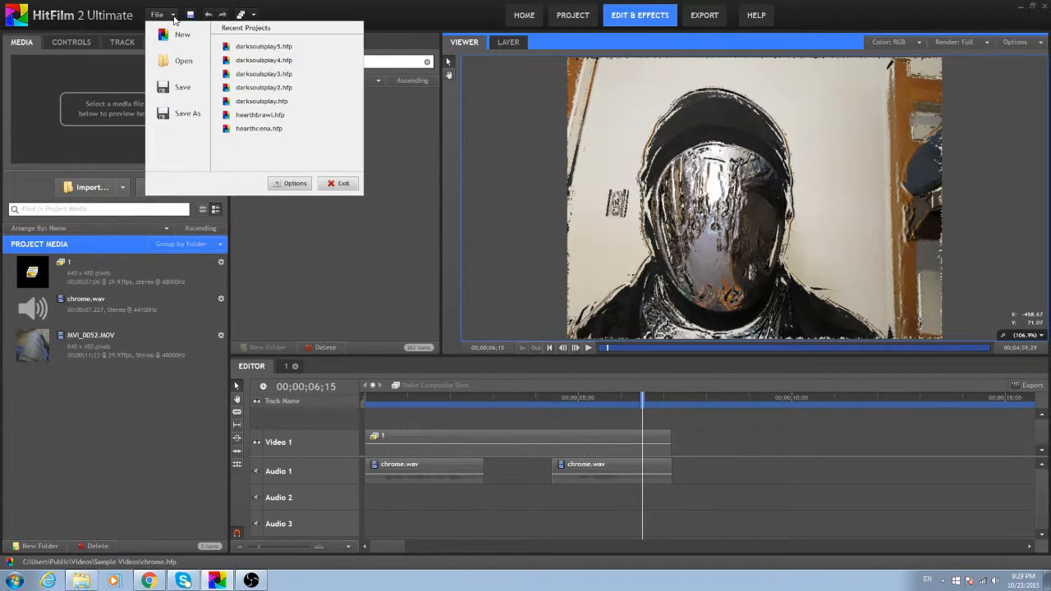
click(177, 115)
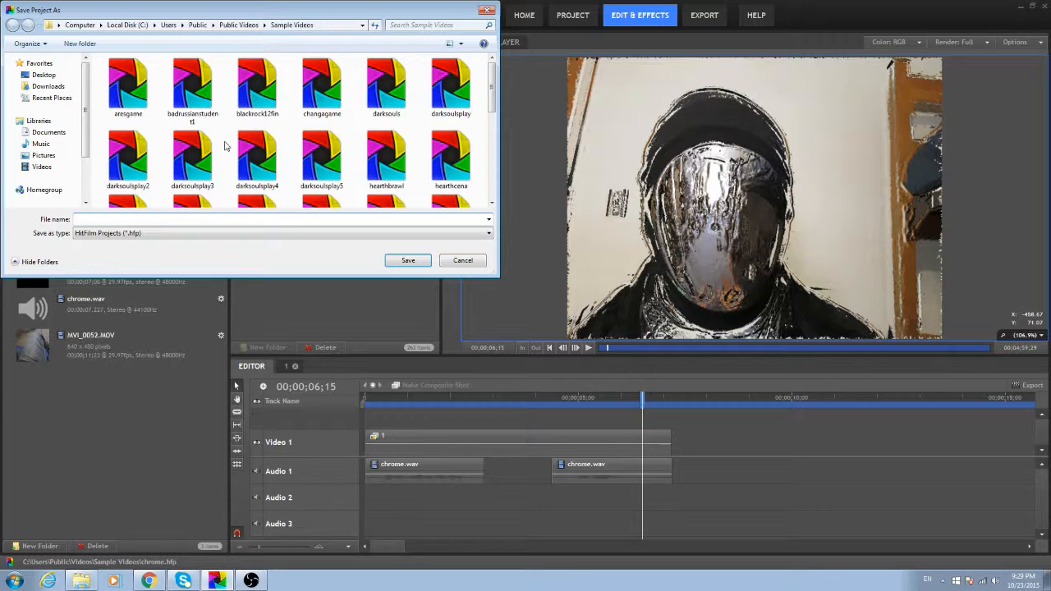
text(chrome)
key(Return)
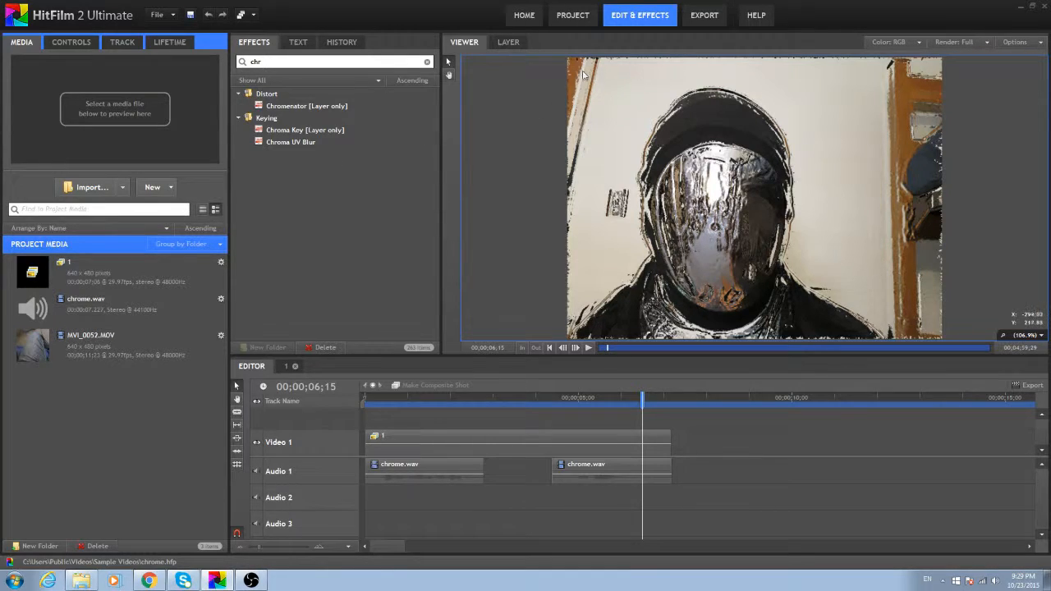
Open the export settings for the editor timeline and set the MP4 video size to 1280 by 720.
click(696, 17)
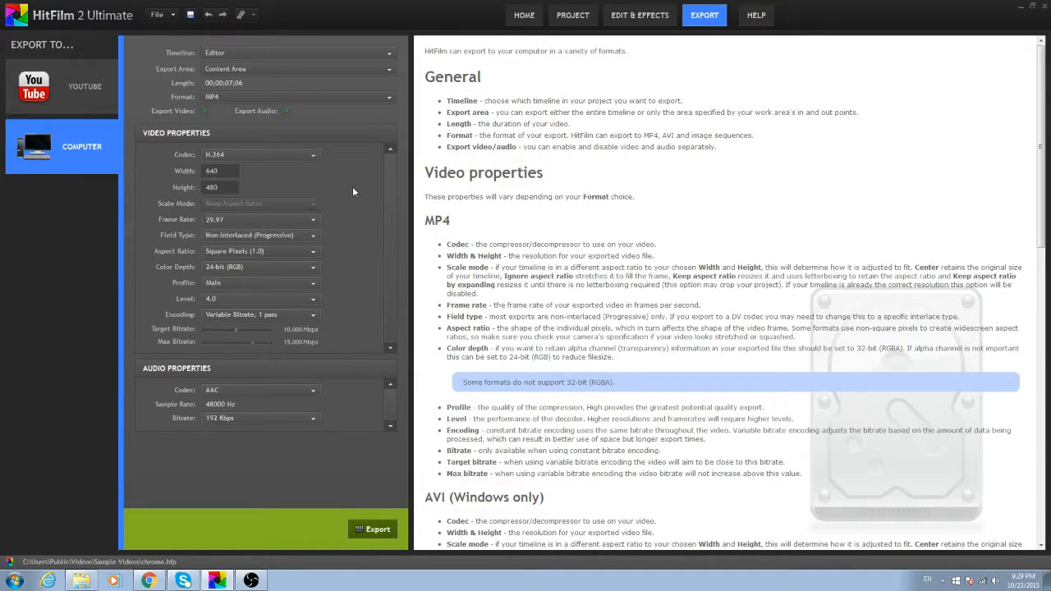
click(224, 188)
text(720)
click(207, 171)
Set the export frame rate to 60 and raise the target and maximum bitrates to 20.000 Mbps.
click(280, 217)
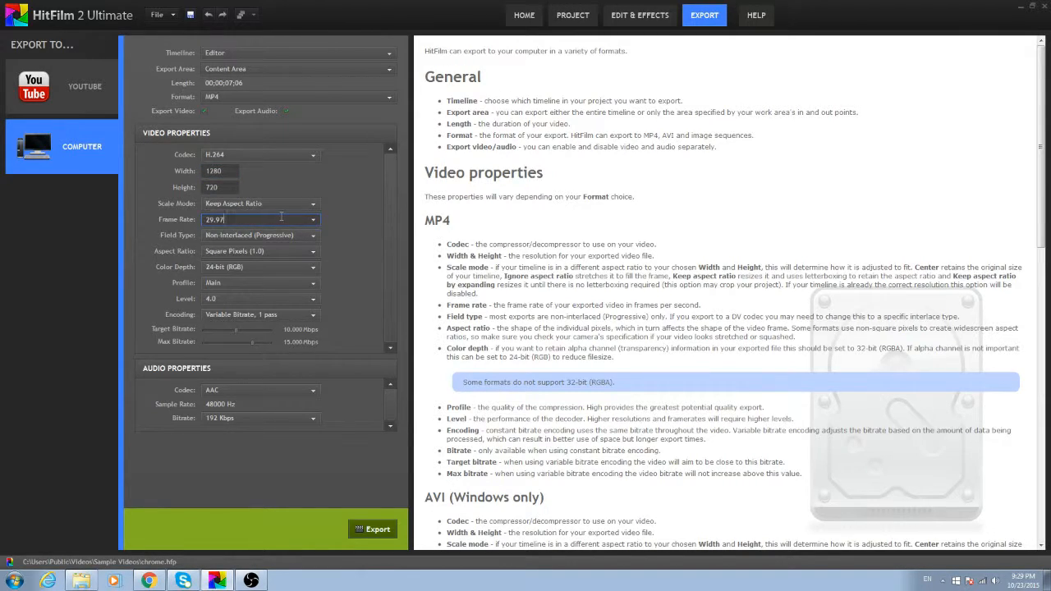
drag(279, 218, 196, 215)
text(60)
click(352, 241)
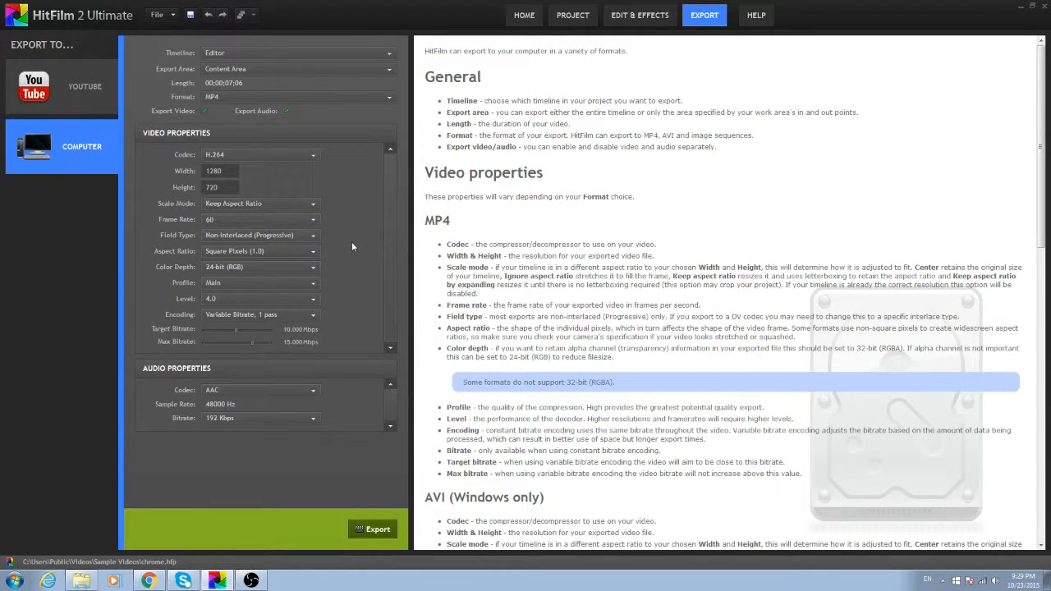
drag(251, 342, 271, 329)
click(374, 529)
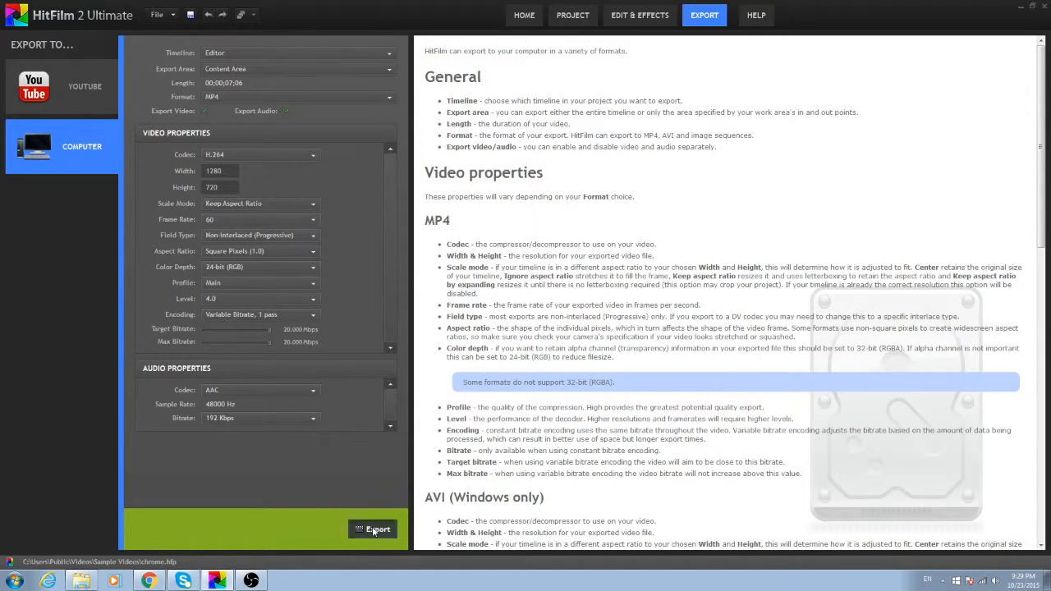
text(ch)
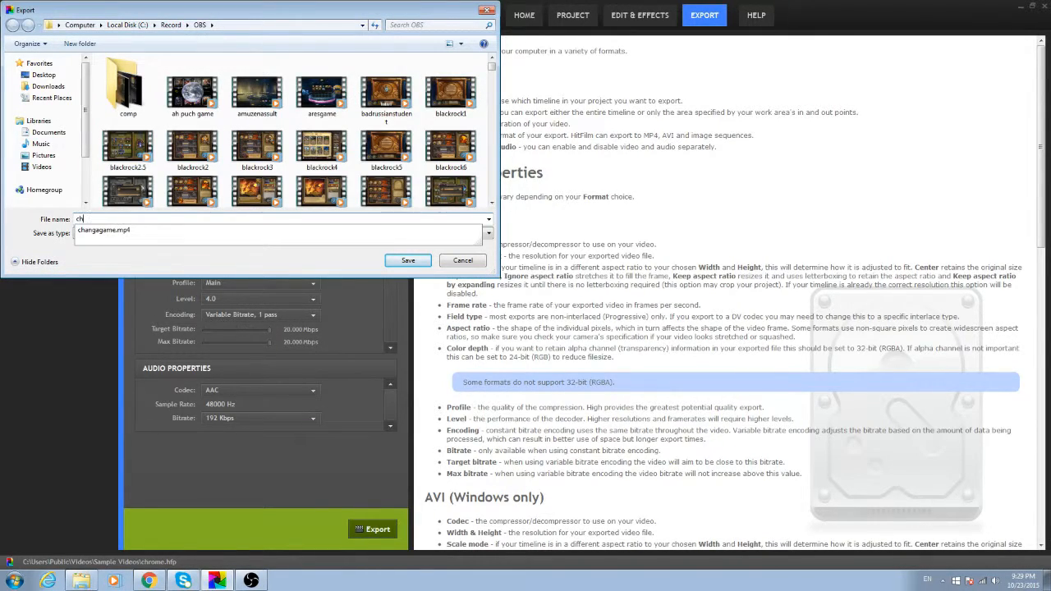
text(rome)
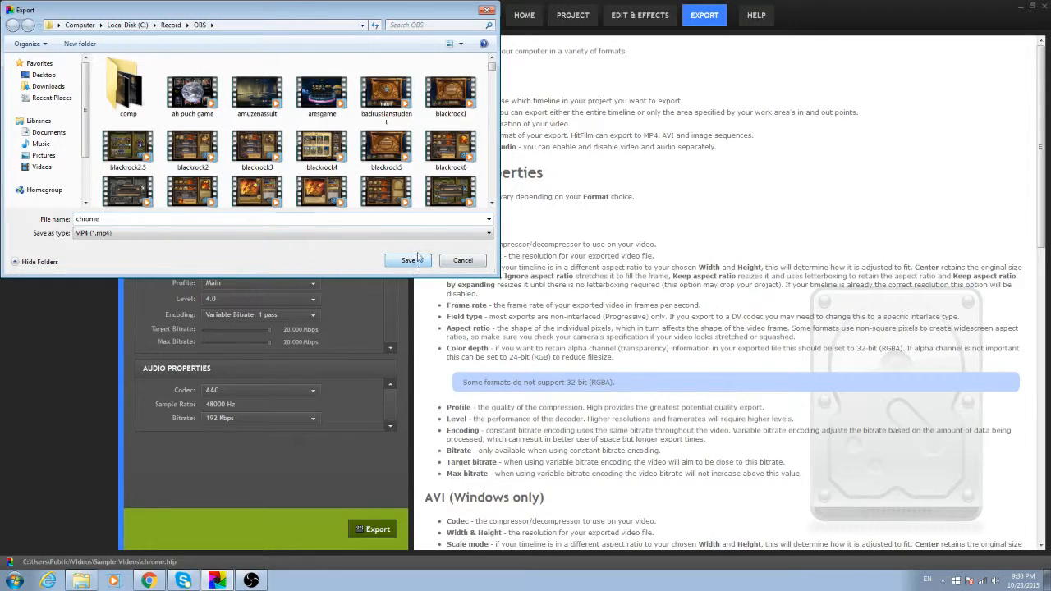
click(461, 261)
Close HitFilm and return to the desktop.
click(1042, 7)
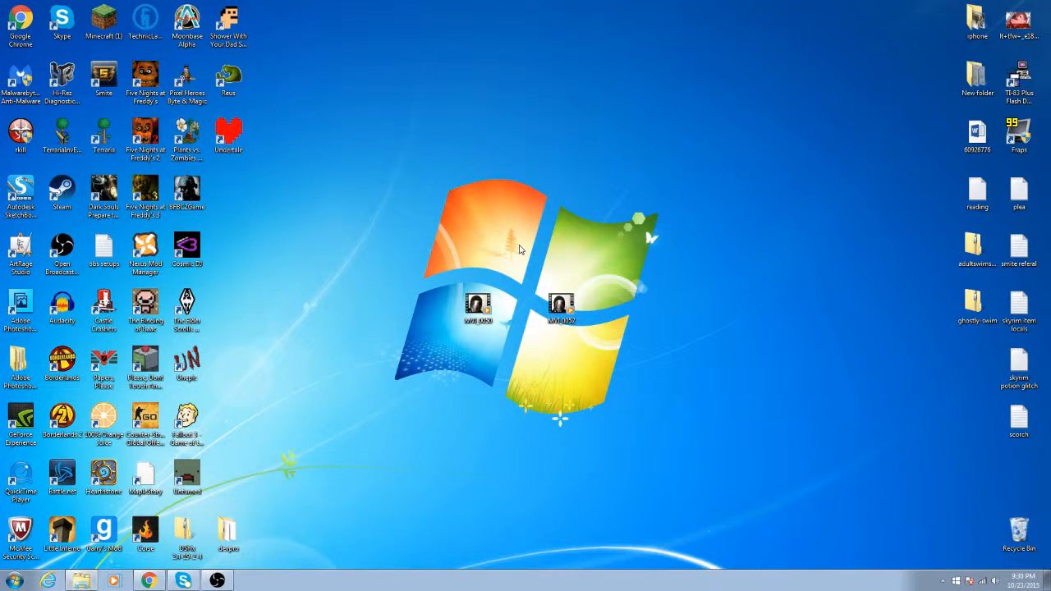